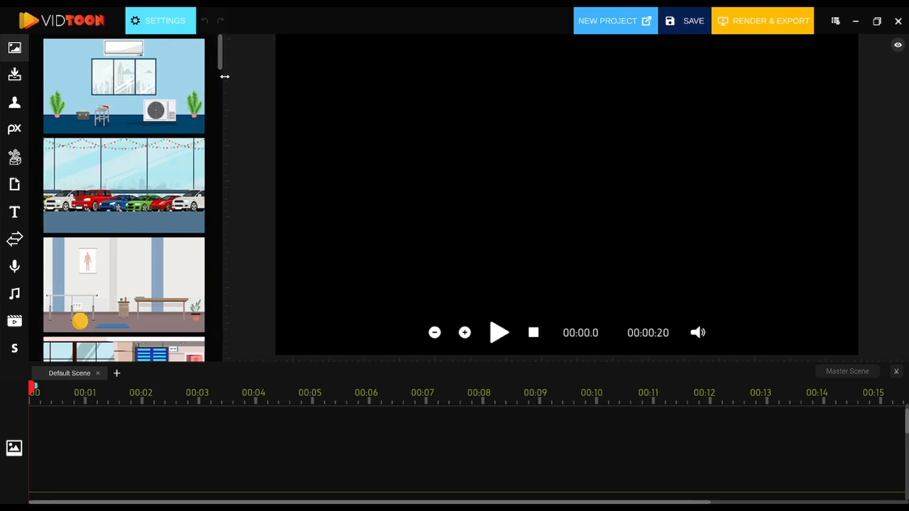
Step: Place the car showroom background on the canvas, align it with the upper-left corner, and enlarge it to fill the frame
{"action": "left_click_drag", "start_coordinate": [221, 65], "coordinate": [223, 23]}
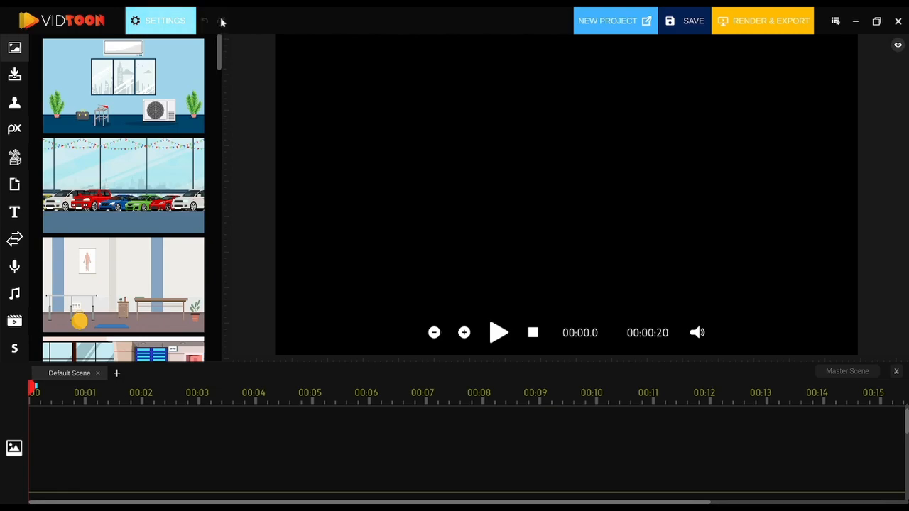
{"action": "left_click_drag", "start_coordinate": [117, 188], "coordinate": [374, 143]}
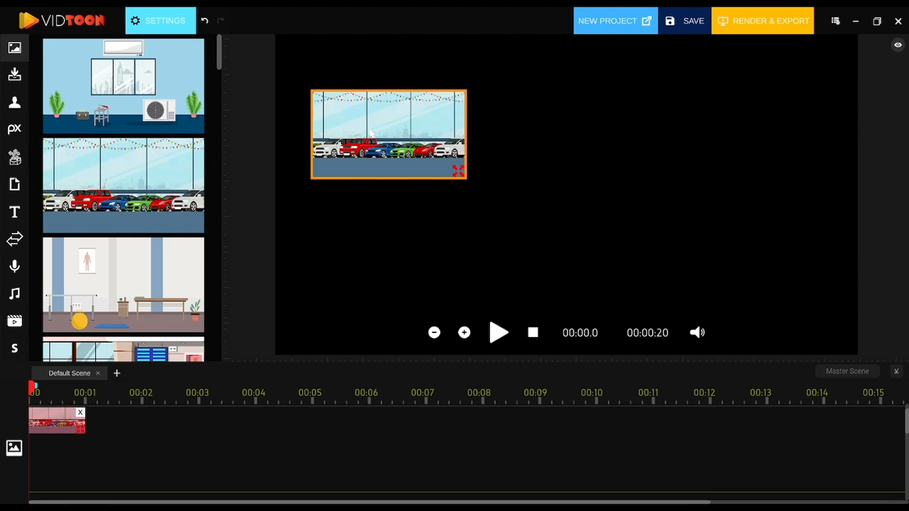
{"action": "left_click_drag", "start_coordinate": [382, 136], "coordinate": [349, 80]}
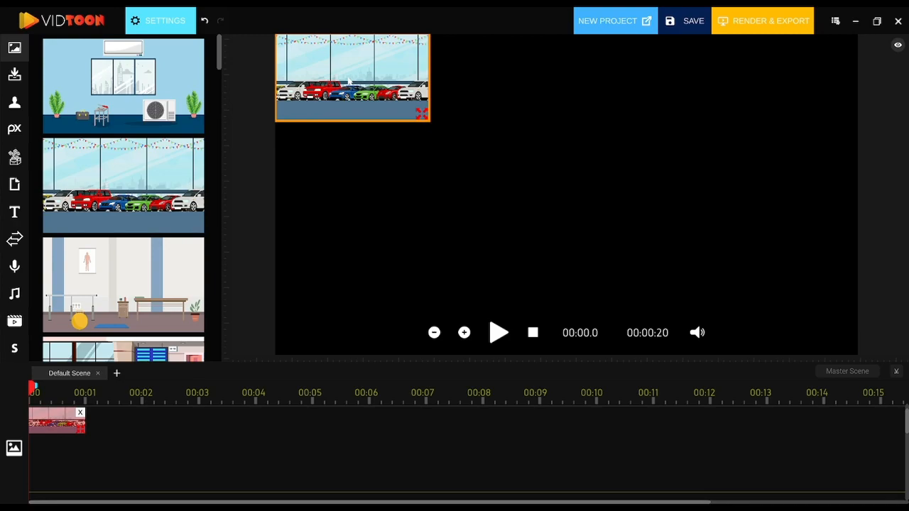
{"action": "left_click_drag", "start_coordinate": [348, 81], "coordinate": [346, 80]}
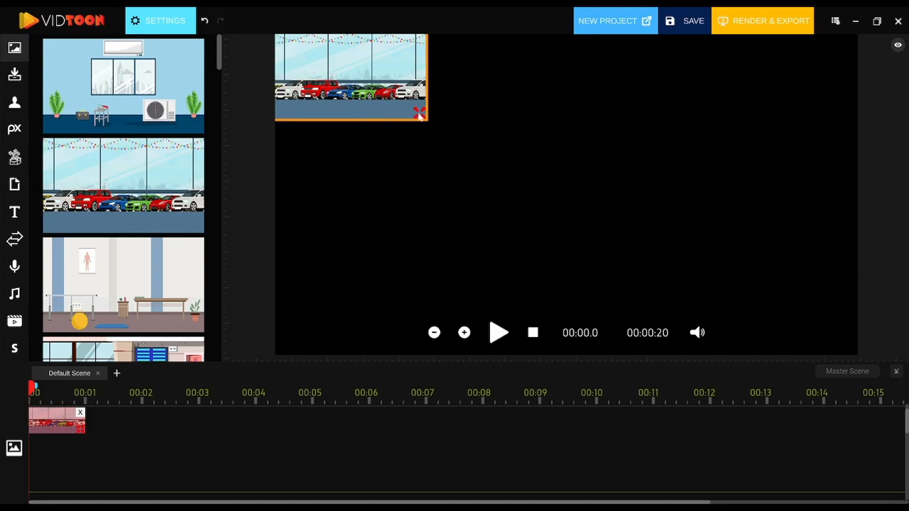
{"action": "left_click_drag", "start_coordinate": [420, 113], "coordinate": [883, 398]}
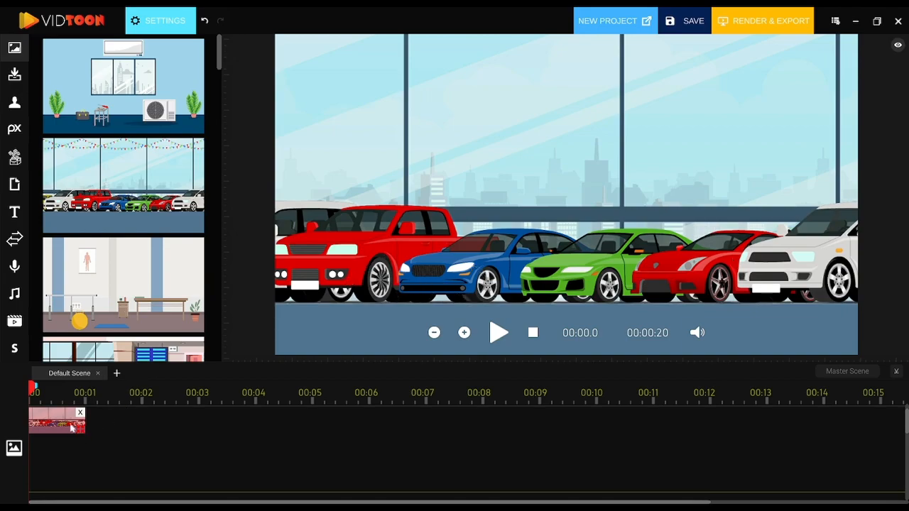
Step: Extend the background clip to 5 seconds on the timeline, and set its duration to 10 seconds in its settings
{"action": "left_click_drag", "start_coordinate": [83, 431], "coordinate": [311, 426]}
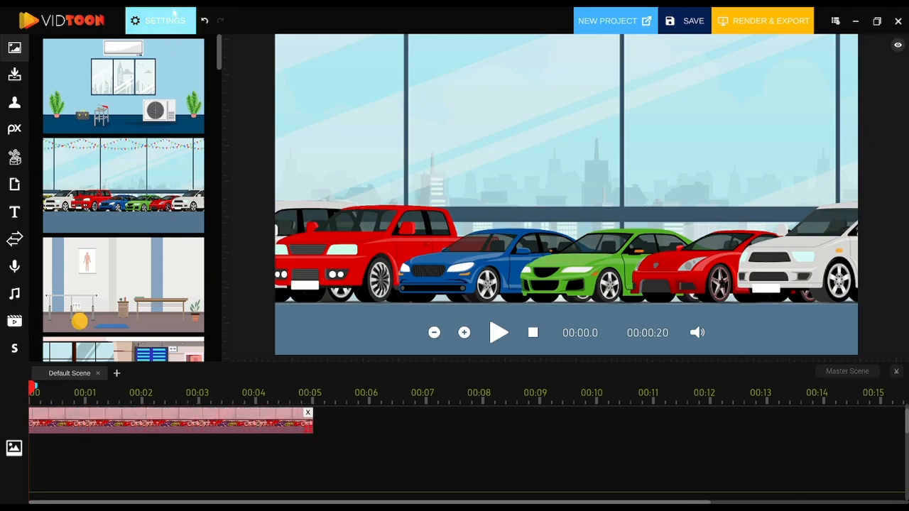
{"action": "left_click", "coordinate": [163, 426]}
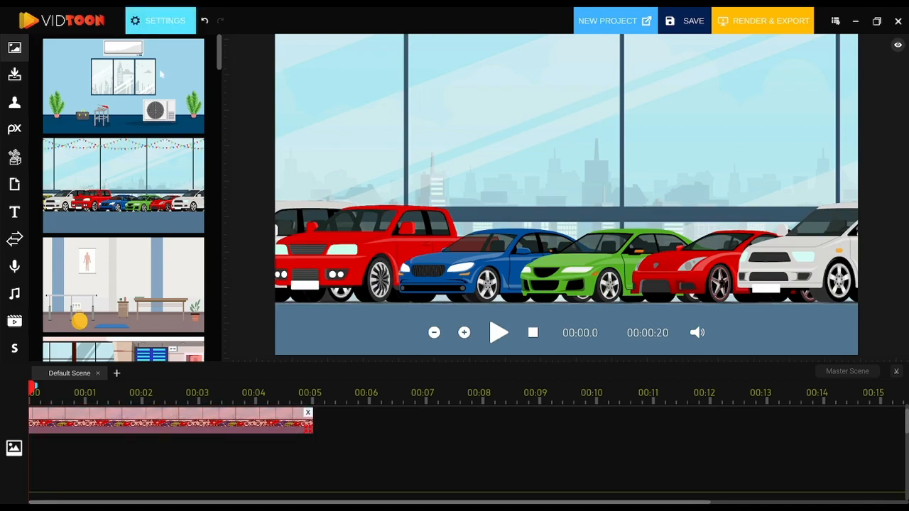
{"action": "left_click", "coordinate": [164, 24]}
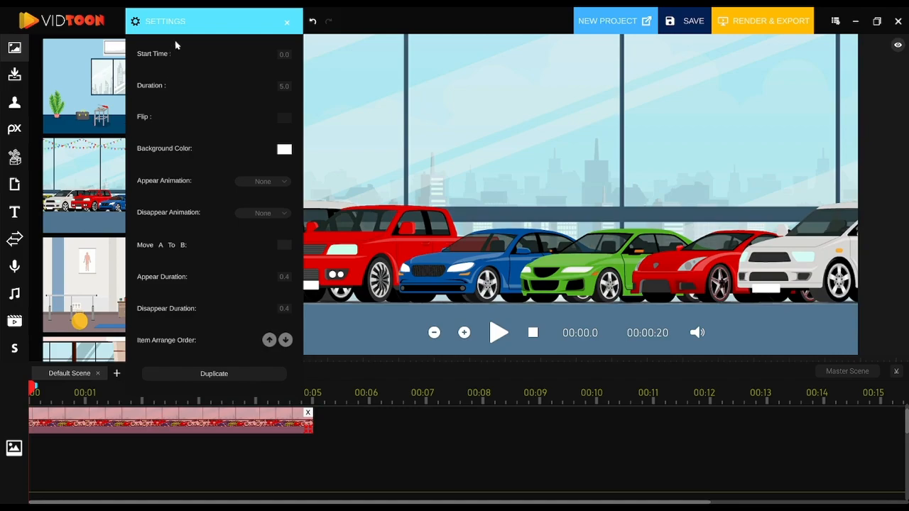
{"action": "left_click", "coordinate": [284, 56]}
{"action": "left_click", "coordinate": [284, 87]}
{"action": "type", "text": "10"}
{"action": "key", "text": "Return"}
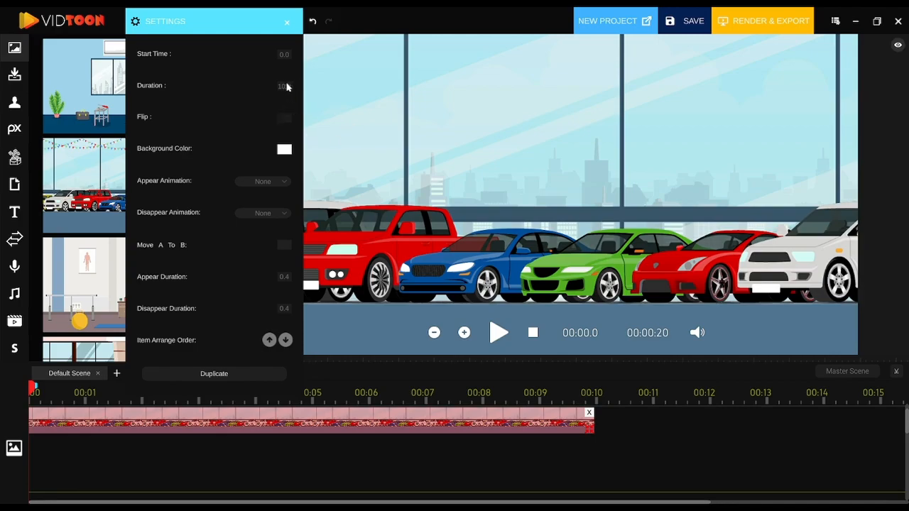
Step: Adjust the end of the background clip on the timeline to a duration of 10.1 seconds
{"action": "left_click", "coordinate": [191, 423]}
{"action": "left_click_drag", "start_coordinate": [190, 423], "coordinate": [197, 393]}
{"action": "mouse_move", "coordinate": [588, 426]}
{"action": "left_mouse_down"}
{"action": "mouse_move", "coordinate": [408, 429]}
{"action": "mouse_move", "coordinate": [601, 426]}
{"action": "left_mouse_up"}
{"action": "left_click_drag", "start_coordinate": [309, 422], "coordinate": [238, 403]}
{"action": "mouse_move", "coordinate": [600, 426]}
{"action": "left_mouse_down"}
{"action": "mouse_move", "coordinate": [747, 421]}
{"action": "mouse_move", "coordinate": [544, 421]}
{"action": "mouse_move", "coordinate": [593, 423]}
{"action": "left_mouse_up"}
Step: Flip the car showroom background and restore its original orientation, twice
{"action": "left_click", "coordinate": [284, 118]}
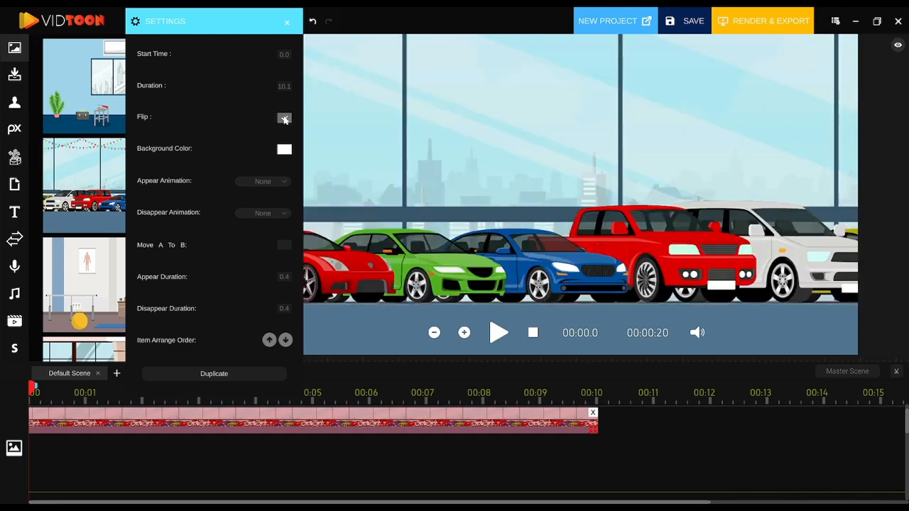
{"action": "left_click", "coordinate": [284, 118]}
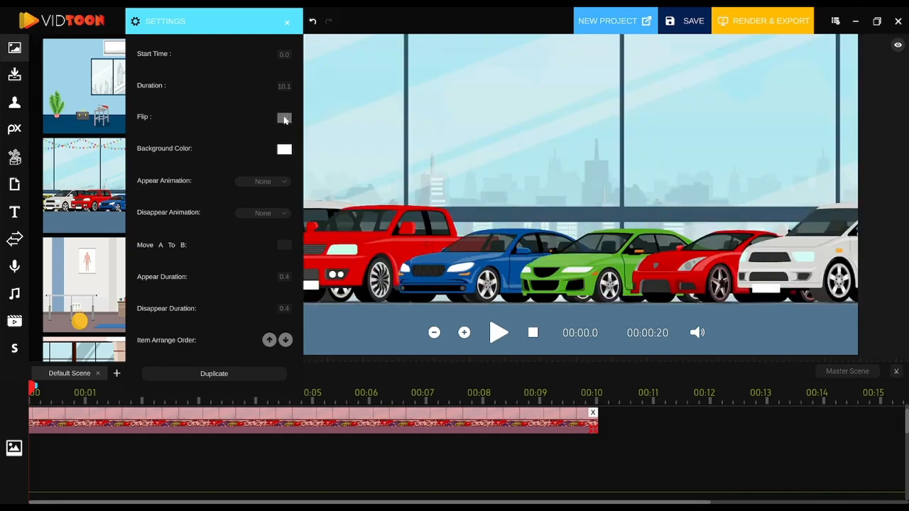
{"action": "left_click", "coordinate": [284, 119]}
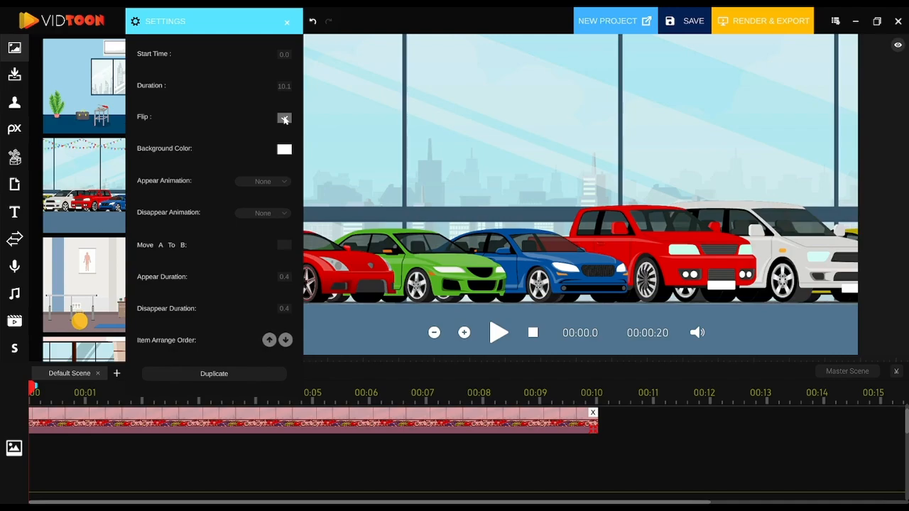
{"action": "left_click", "coordinate": [284, 118]}
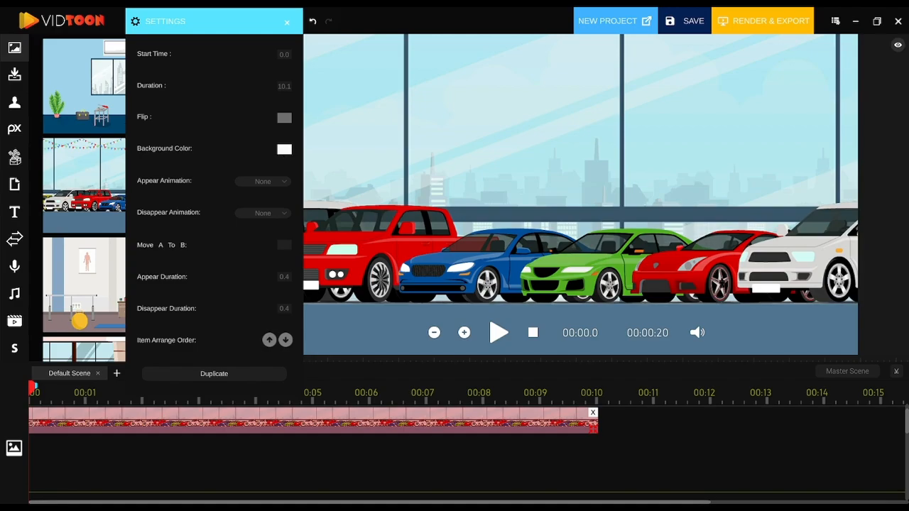
Step: Set the background color to blue with RGB values 0, 25, 255
{"action": "left_click", "coordinate": [284, 149]}
{"action": "left_click_drag", "start_coordinate": [395, 64], "coordinate": [400, 58]}
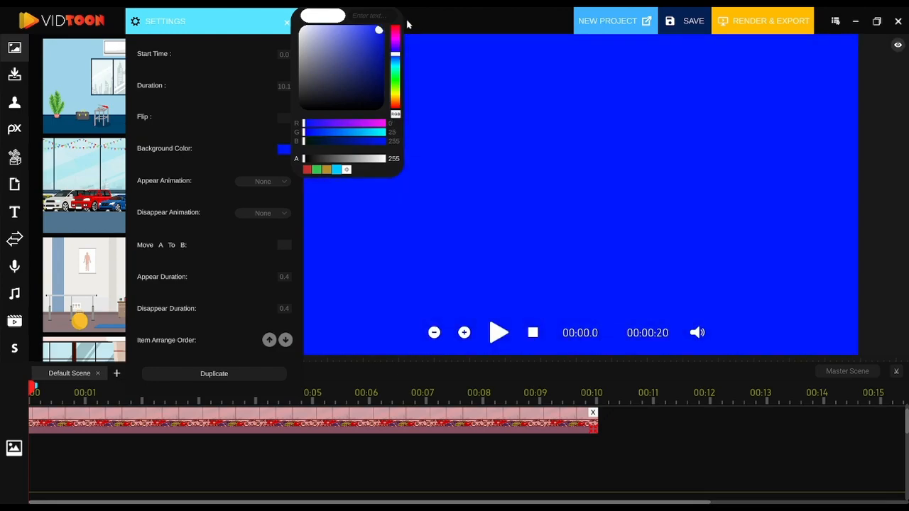
{"action": "left_click", "coordinate": [520, 83]}
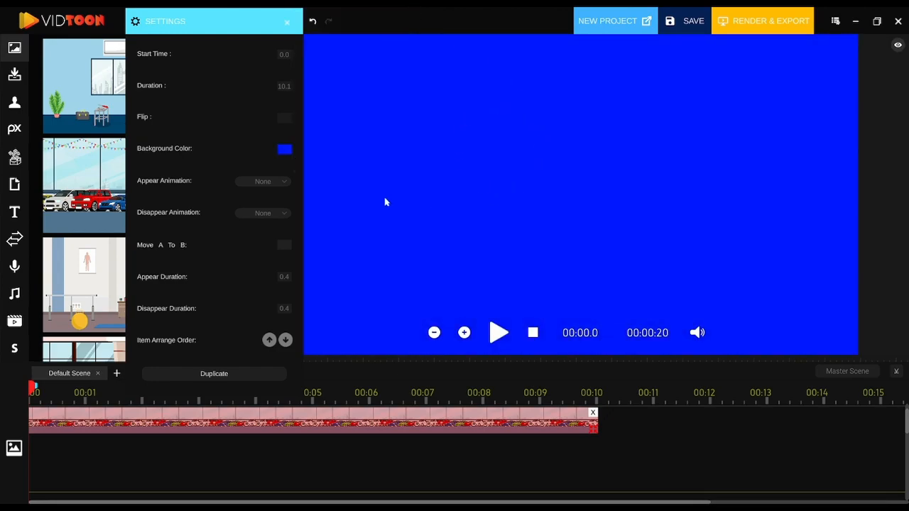
Step: Change the background color to magenta, and replace it with bright green
{"action": "left_click", "coordinate": [283, 149]}
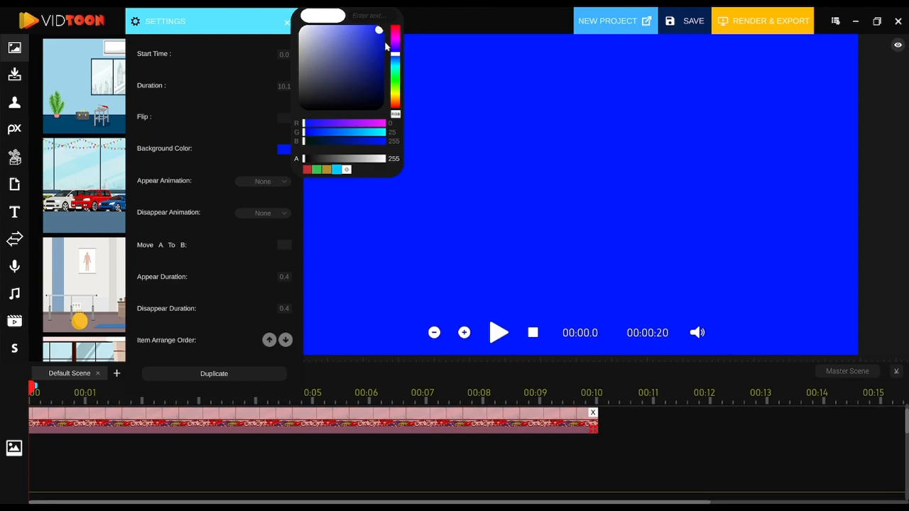
{"action": "left_click_drag", "start_coordinate": [395, 52], "coordinate": [395, 37]}
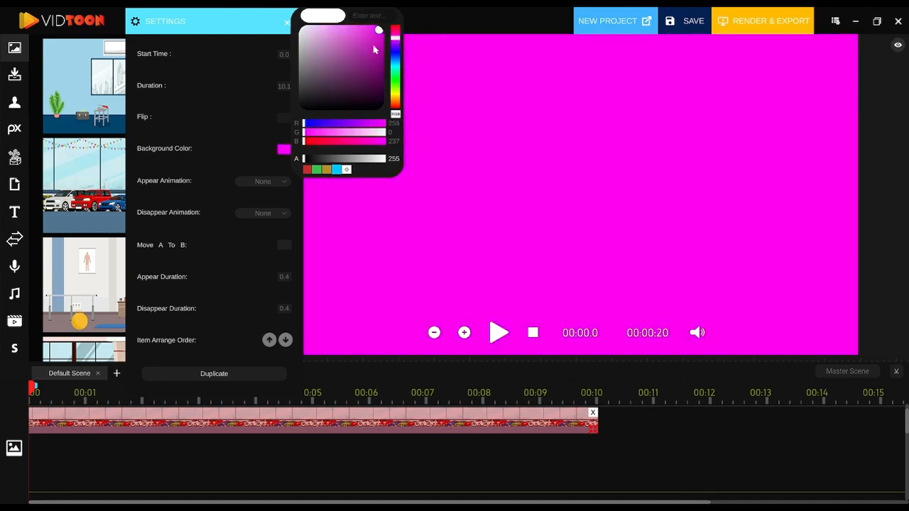
{"action": "left_click", "coordinate": [395, 80]}
{"action": "mouse_move", "coordinate": [305, 124]}
{"action": "left_mouse_down"}
{"action": "mouse_move", "coordinate": [384, 124]}
{"action": "mouse_move", "coordinate": [301, 115]}
{"action": "left_mouse_up"}
Step: Switch the color sliders to HSV mode and set the background color's hue to 172 for a pure blue
{"action": "left_click", "coordinate": [395, 113]}
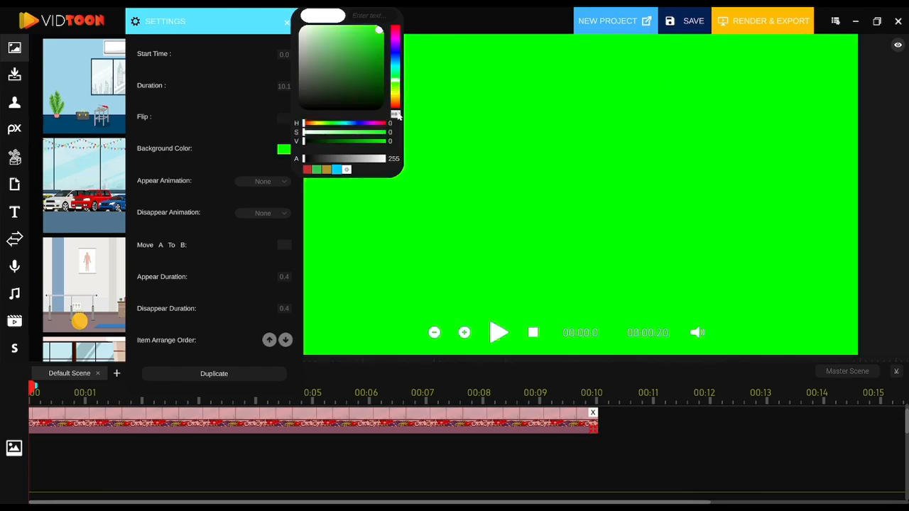
{"action": "left_click", "coordinate": [396, 114]}
{"action": "left_click", "coordinate": [395, 114]}
{"action": "left_click", "coordinate": [397, 117]}
{"action": "left_click", "coordinate": [395, 114]}
{"action": "left_click", "coordinate": [396, 115]}
{"action": "left_click", "coordinate": [396, 115]}
{"action": "left_click_drag", "start_coordinate": [315, 125], "coordinate": [360, 125]}
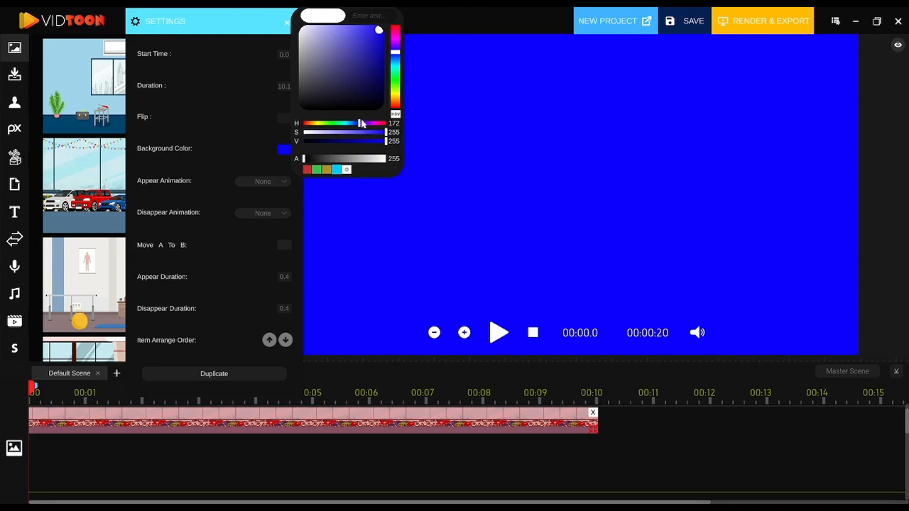
Step: Cycle the color sliders between RGB and HSV, and save the current blue as a color preset
{"action": "left_click", "coordinate": [395, 115]}
{"action": "left_click", "coordinate": [395, 115]}
{"action": "left_click", "coordinate": [396, 115]}
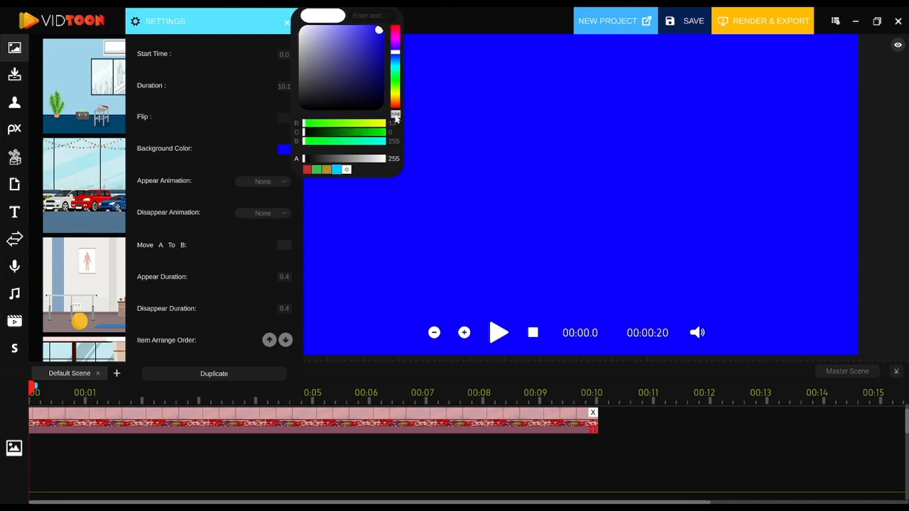
{"action": "left_click", "coordinate": [396, 115]}
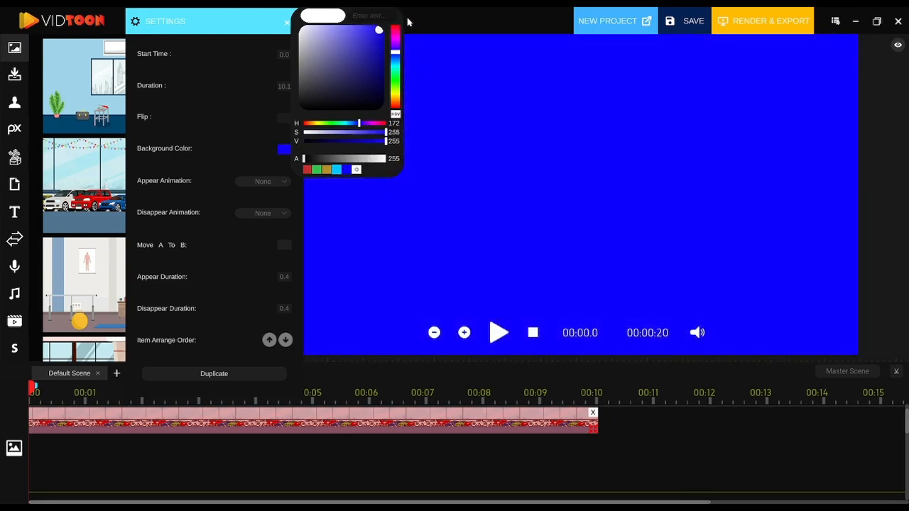
{"action": "left_click", "coordinate": [406, 24]}
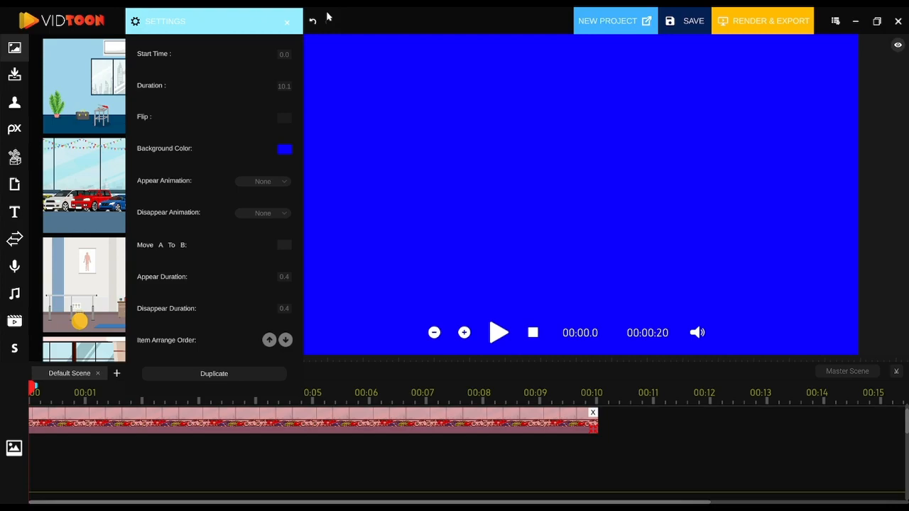
Step: Try the gold, green and red color presets as the background color
{"action": "left_click", "coordinate": [285, 149]}
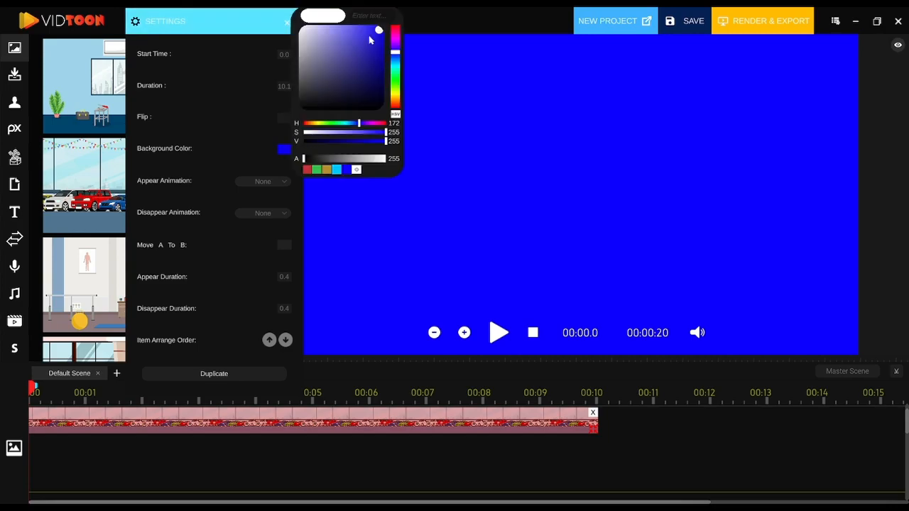
{"action": "left_click", "coordinate": [396, 48]}
{"action": "left_click", "coordinate": [327, 169]}
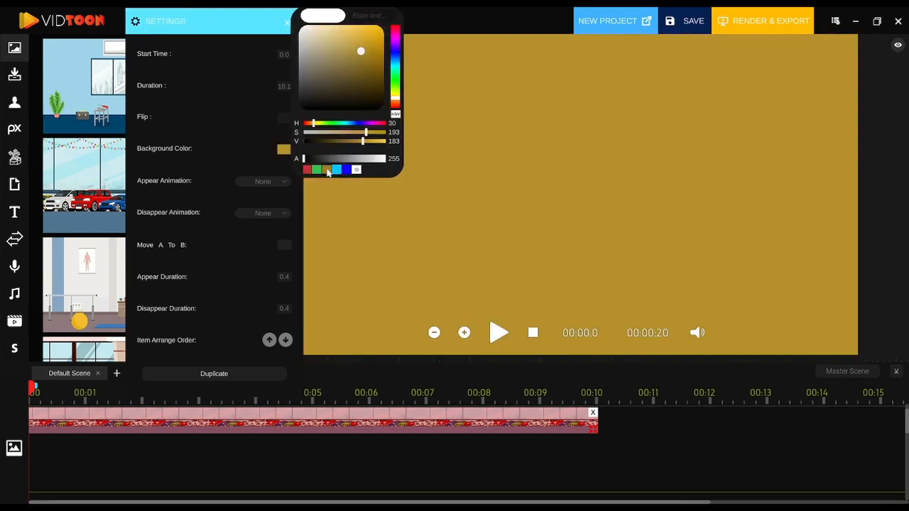
{"action": "left_click", "coordinate": [317, 169]}
{"action": "left_click", "coordinate": [307, 169]}
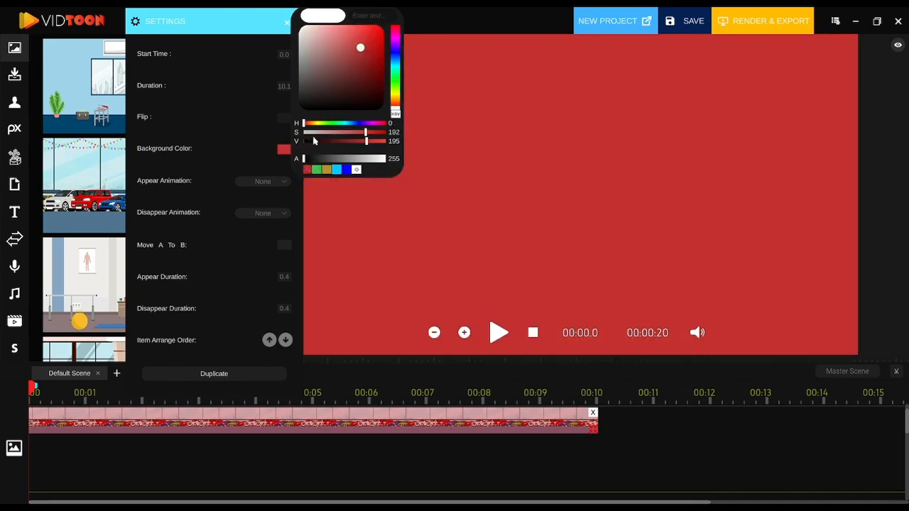
Step: Choose a grey with value 96 as the background color and save it as a color preset
{"action": "left_click_drag", "start_coordinate": [324, 78], "coordinate": [292, 80]}
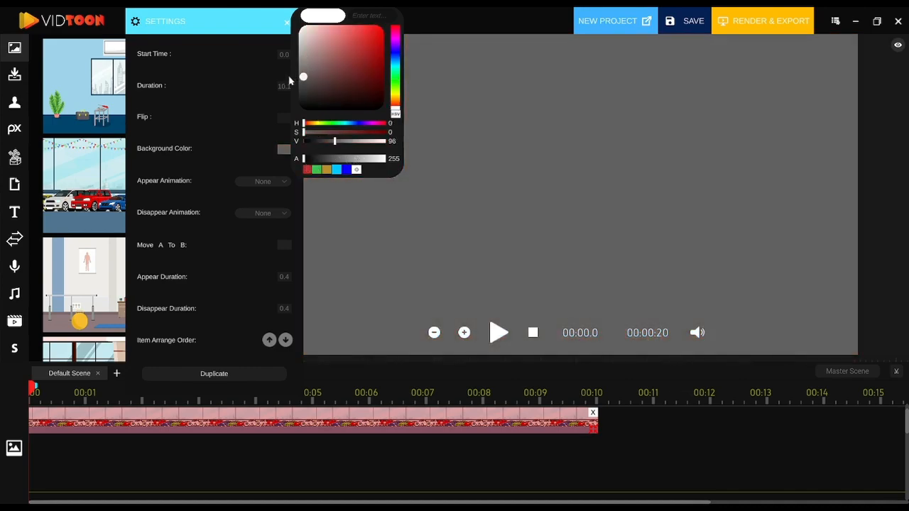
{"action": "left_click", "coordinate": [285, 148]}
{"action": "left_click", "coordinate": [358, 170]}
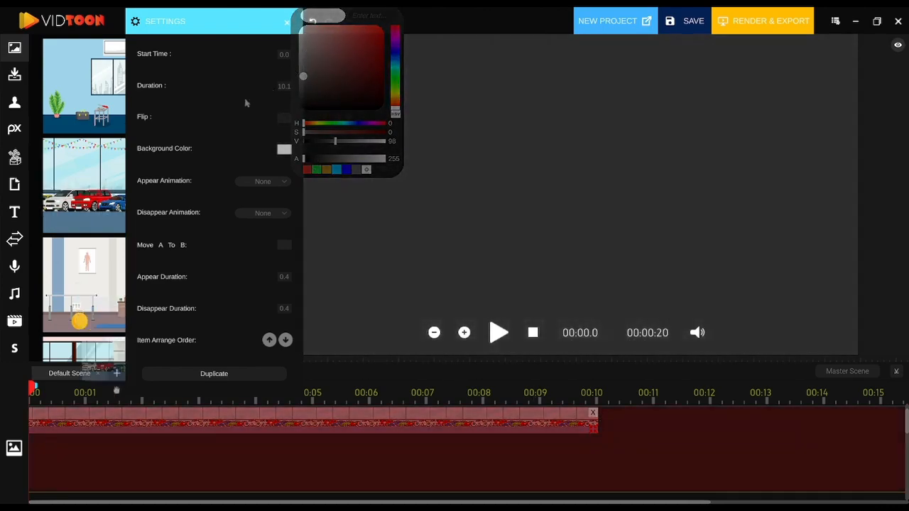
Step: Replace the plain color with the car showroom background, extending its clip to 10.1 seconds and enlarging it to fill the canvas
{"action": "left_click", "coordinate": [74, 425]}
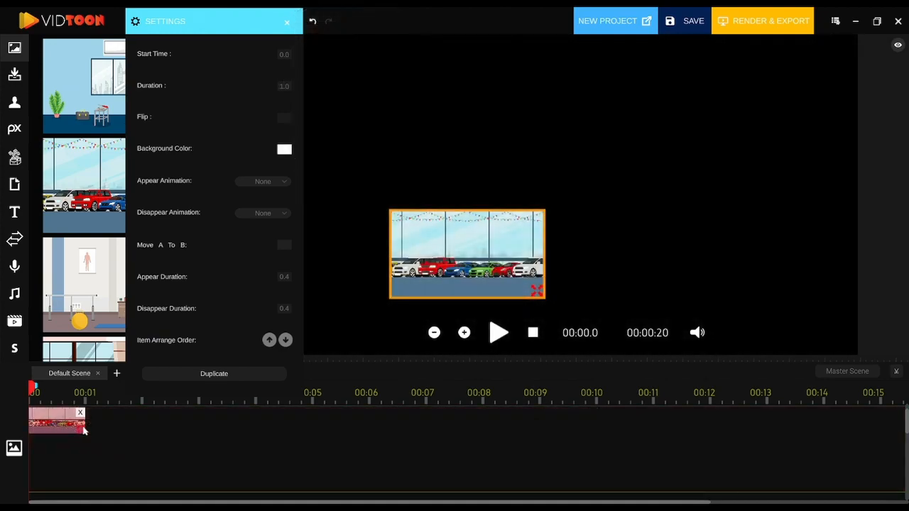
{"action": "left_click_drag", "start_coordinate": [86, 429], "coordinate": [597, 424]}
{"action": "left_click_drag", "start_coordinate": [437, 256], "coordinate": [348, 93]}
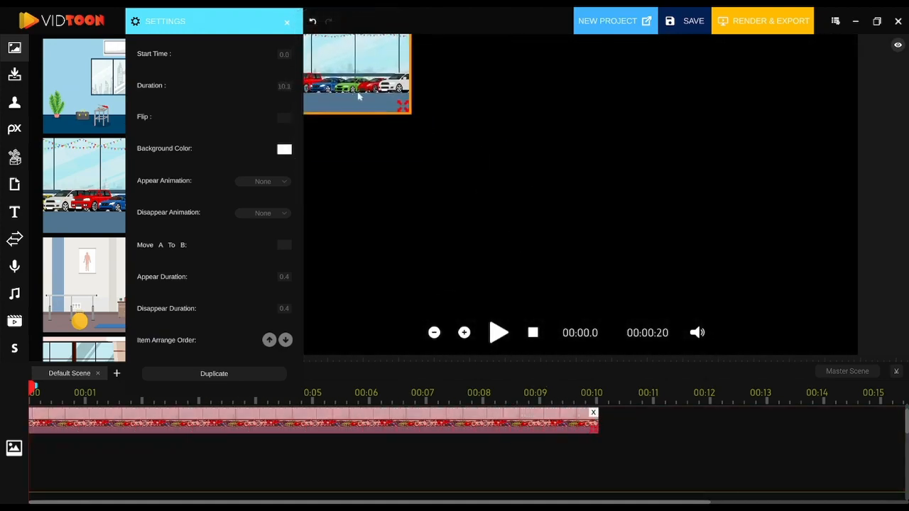
{"action": "left_click_drag", "start_coordinate": [407, 108], "coordinate": [875, 361]}
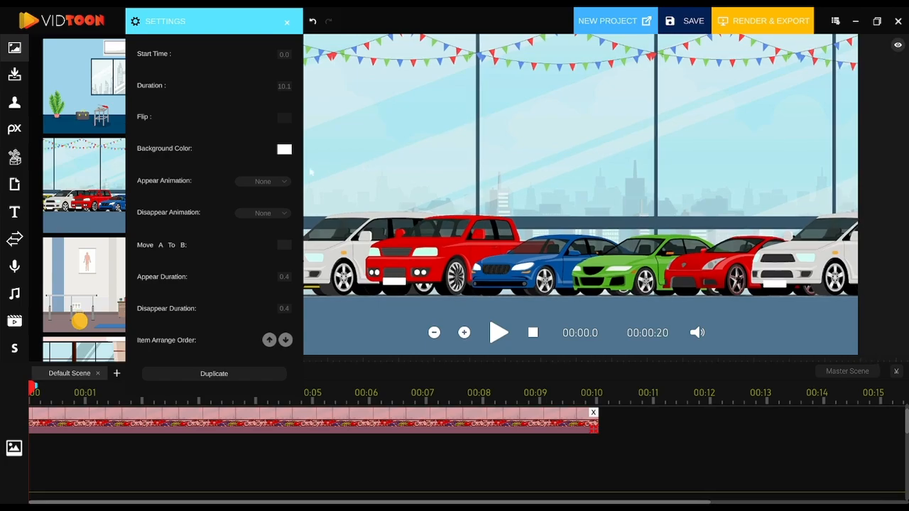
Step: Try Fade In as the background's appear animation, settle on Left, and set its disappear animation to Right
{"action": "left_click", "coordinate": [277, 183]}
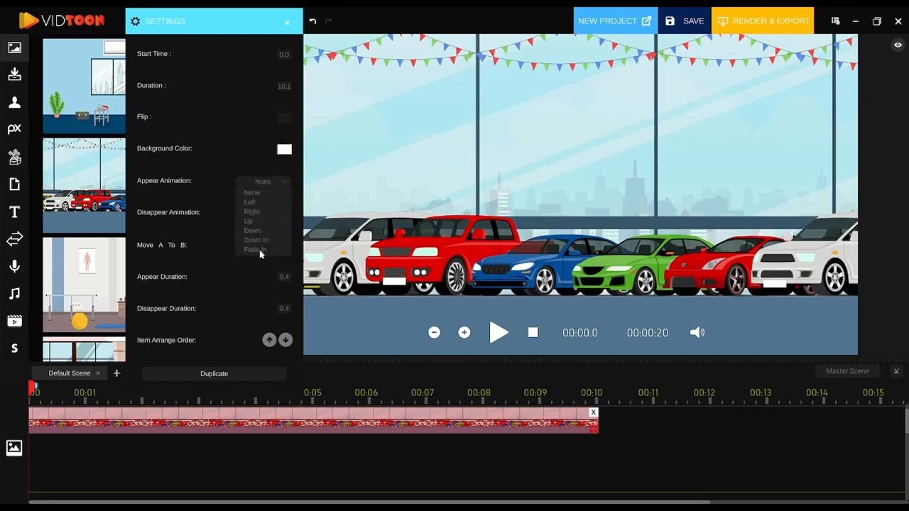
{"action": "left_click", "coordinate": [256, 250]}
{"action": "left_click", "coordinate": [271, 185]}
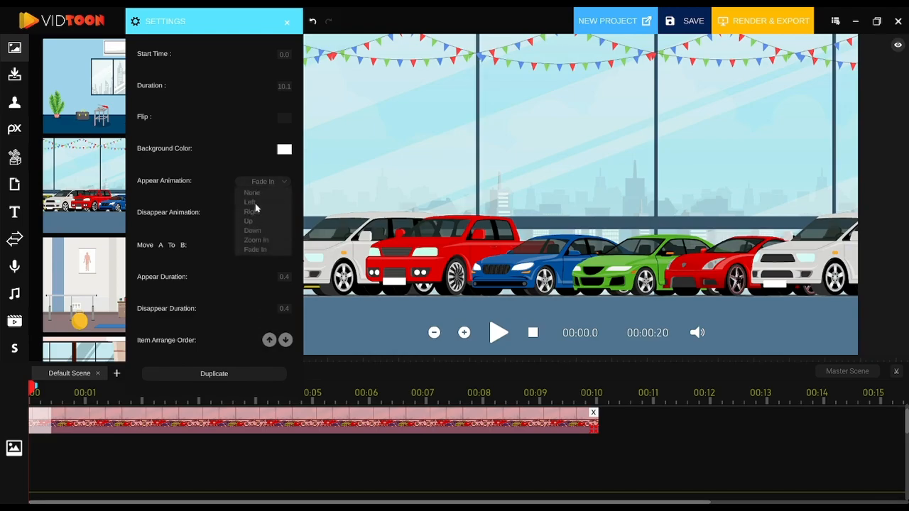
{"action": "left_click", "coordinate": [256, 203]}
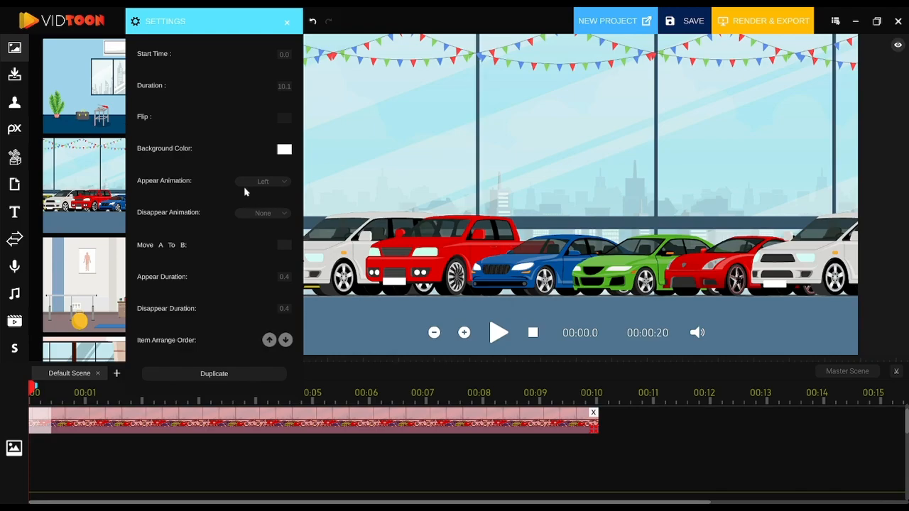
{"action": "left_click", "coordinate": [284, 216]}
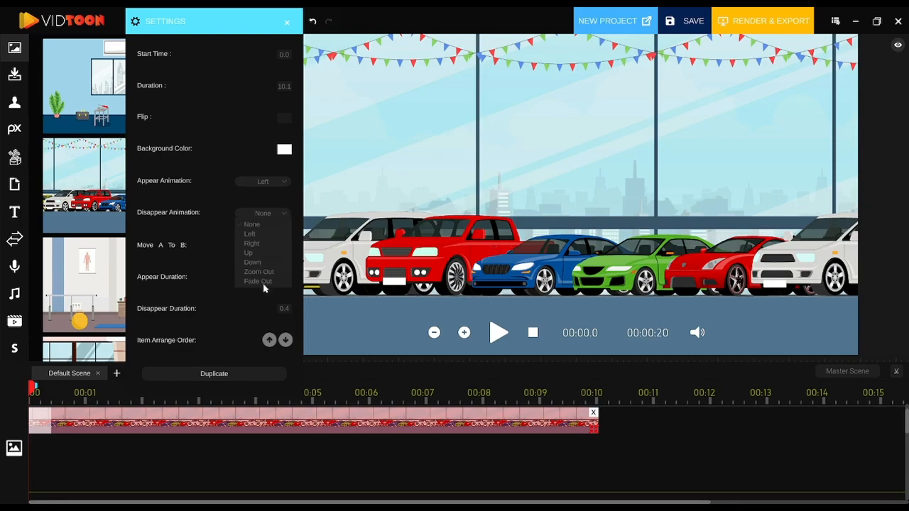
{"action": "left_click", "coordinate": [261, 243]}
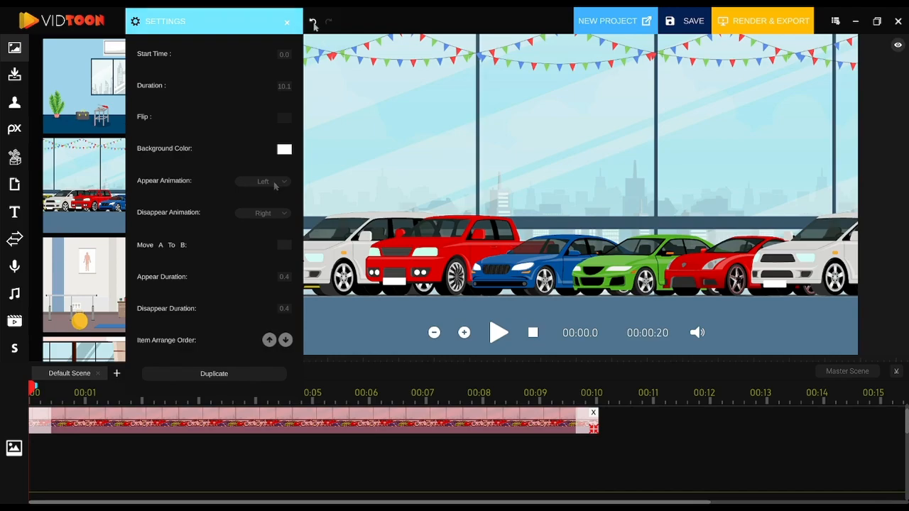
Step: Play the scene past the end of the showroom clip to check its appear and disappear animations
{"action": "left_click", "coordinate": [288, 25]}
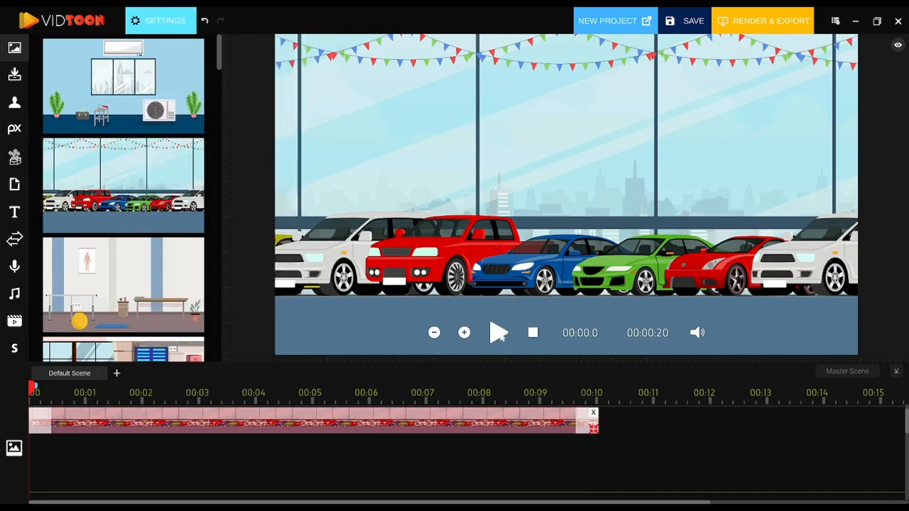
{"action": "left_click", "coordinate": [499, 332]}
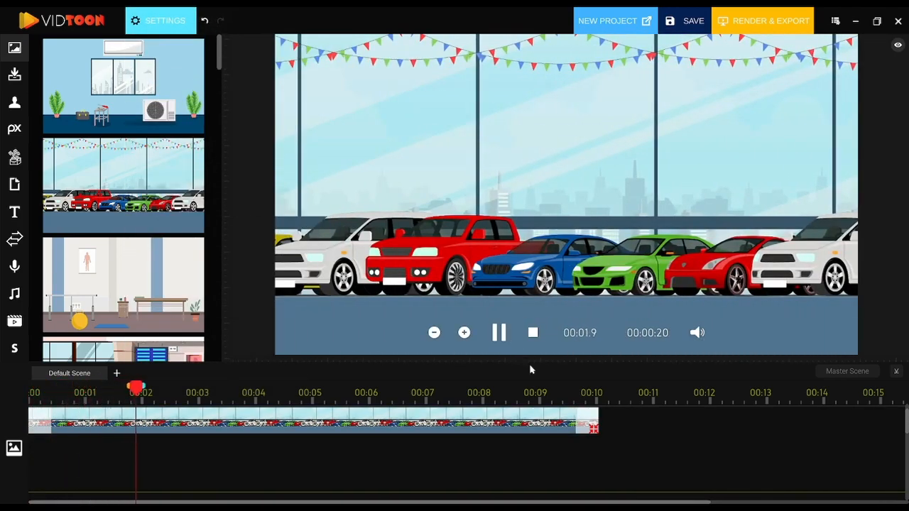
{"action": "left_click", "coordinate": [565, 398]}
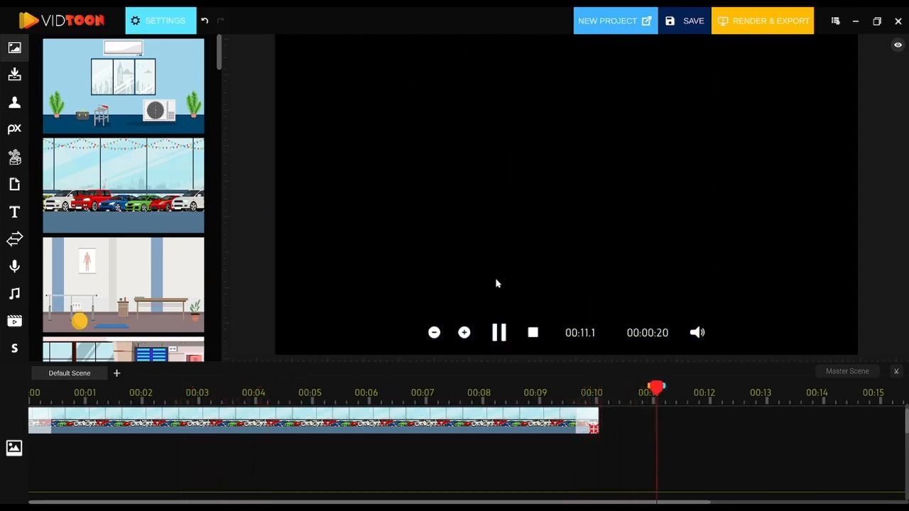
{"action": "left_click", "coordinate": [533, 333]}
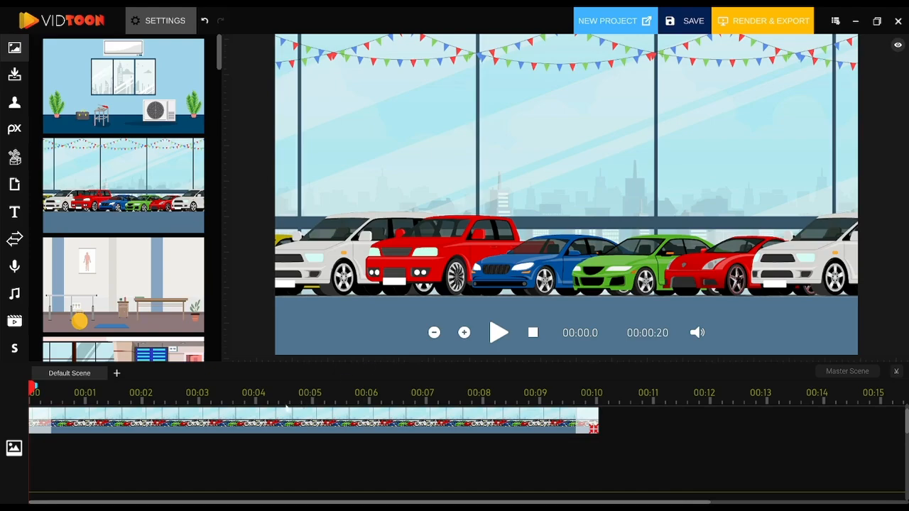
Step: Enable Move A To B for the car showroom background and preview the scene
{"action": "left_click", "coordinate": [239, 430]}
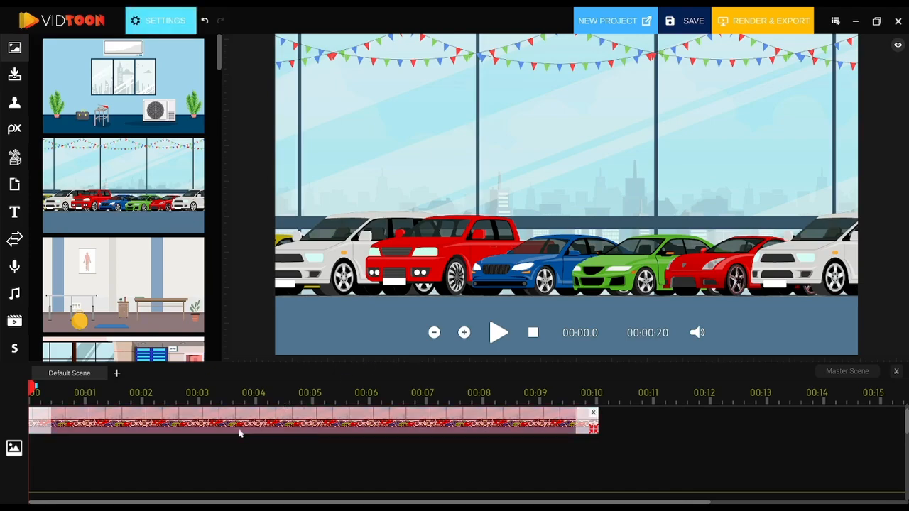
{"action": "left_click", "coordinate": [159, 22]}
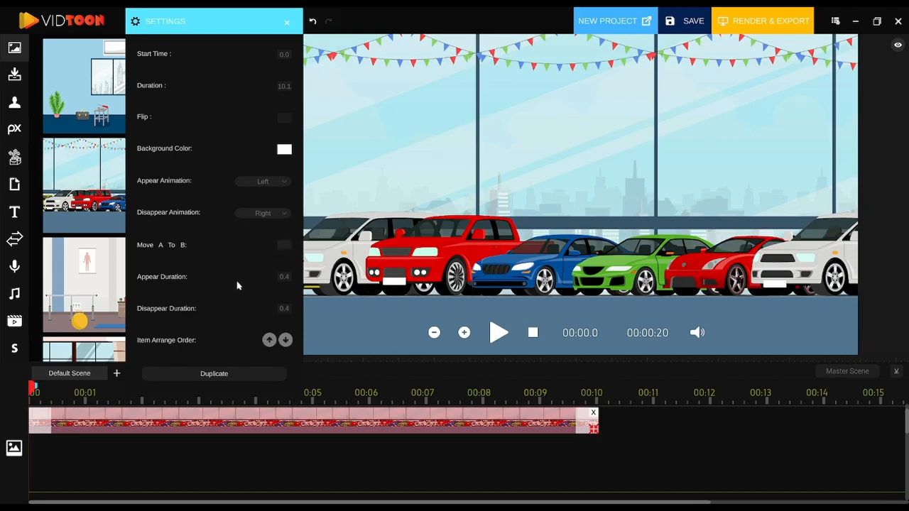
{"action": "left_click", "coordinate": [284, 245]}
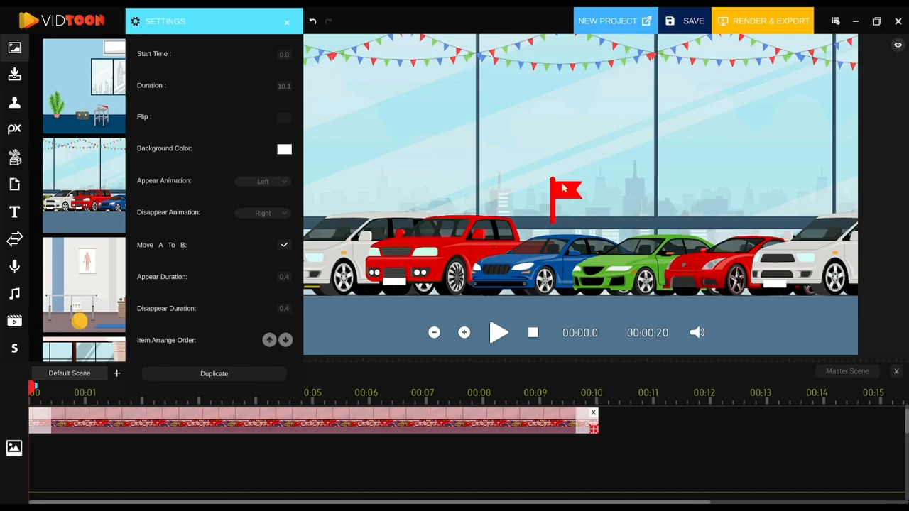
{"action": "left_click", "coordinate": [287, 22]}
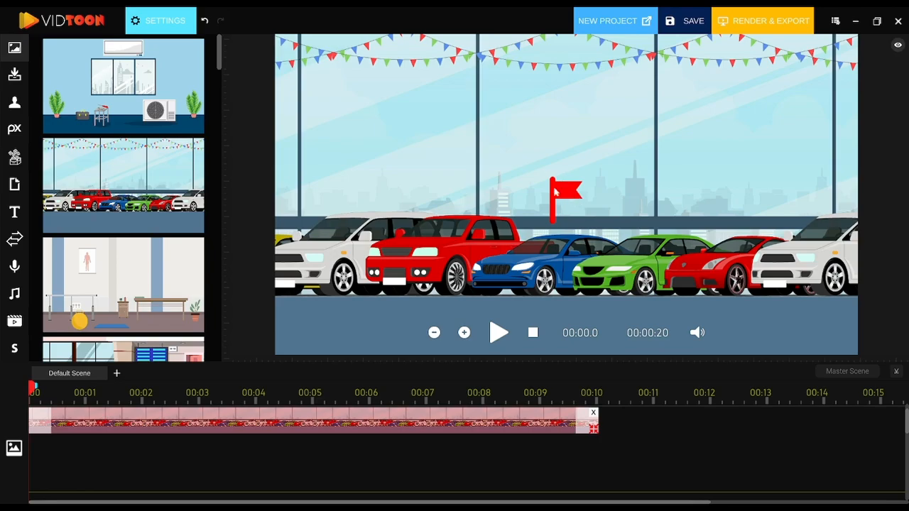
{"action": "left_click", "coordinate": [499, 333]}
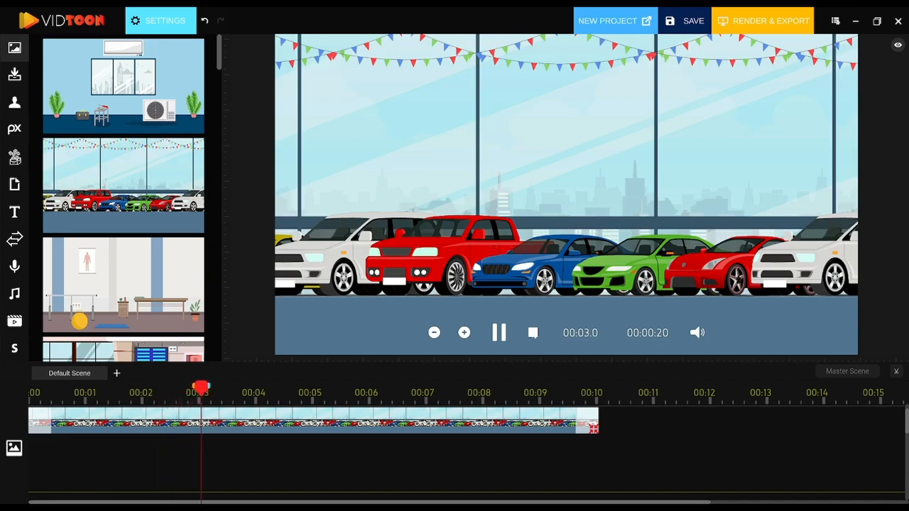
{"action": "left_click", "coordinate": [533, 332]}
Step: Try different positions for the red destination flag, ending above the red sports car near the last window post, and preview the movement
{"action": "left_click", "coordinate": [452, 426]}
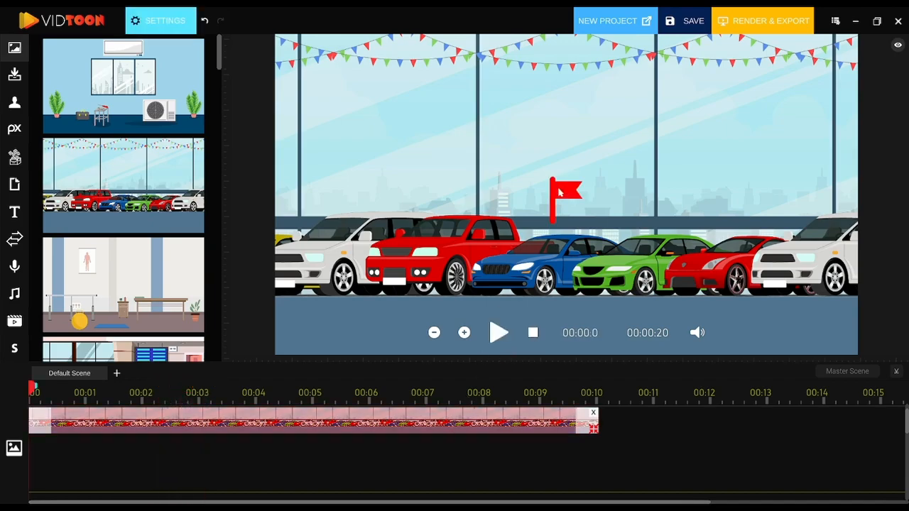
{"action": "left_click_drag", "start_coordinate": [558, 196], "coordinate": [626, 189]}
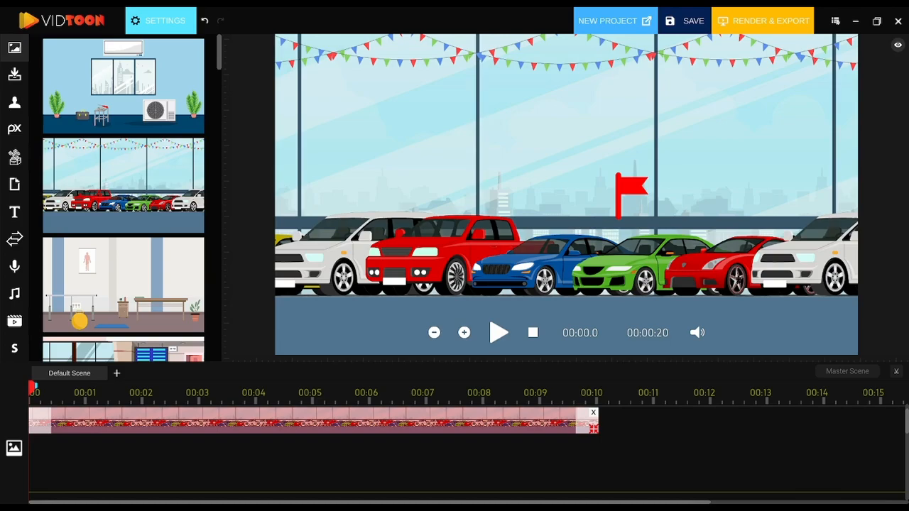
{"action": "left_click_drag", "start_coordinate": [632, 190], "coordinate": [432, 185]}
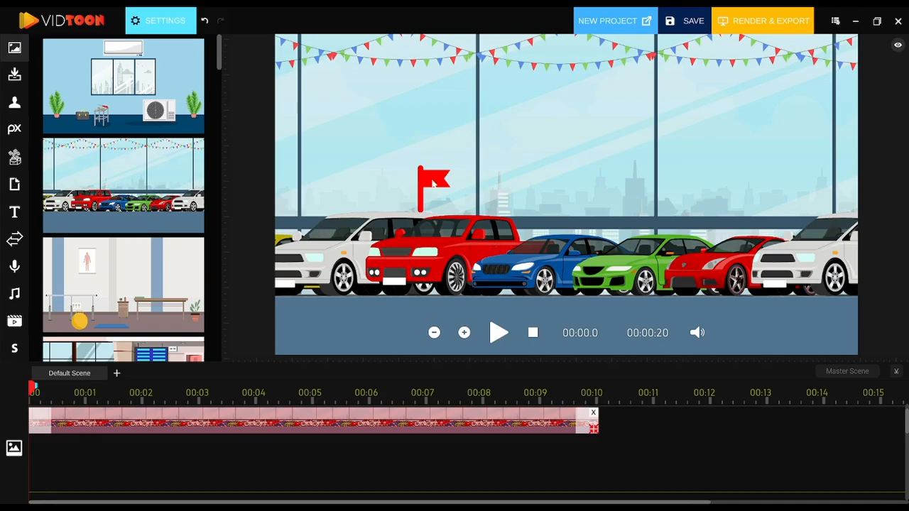
{"action": "left_click_drag", "start_coordinate": [431, 183], "coordinate": [621, 181]}
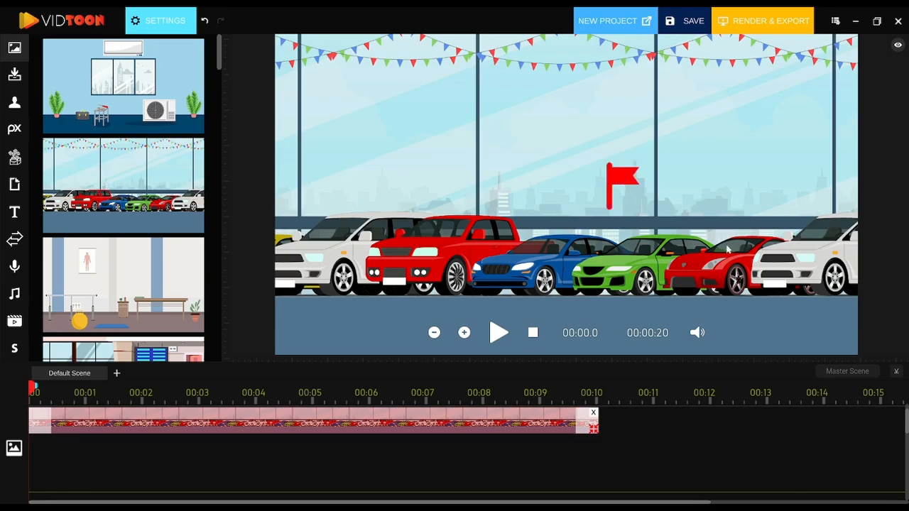
{"action": "left_click_drag", "start_coordinate": [626, 181], "coordinate": [777, 173]}
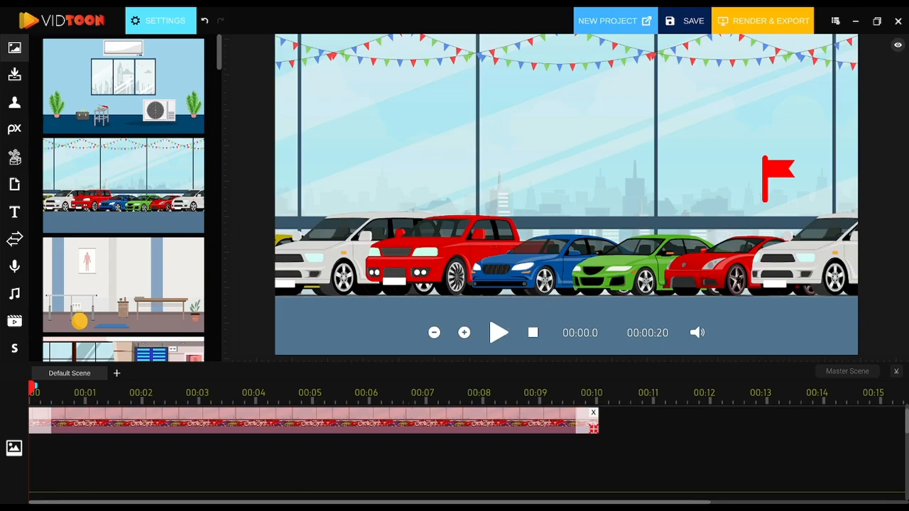
{"action": "left_click", "coordinate": [499, 333]}
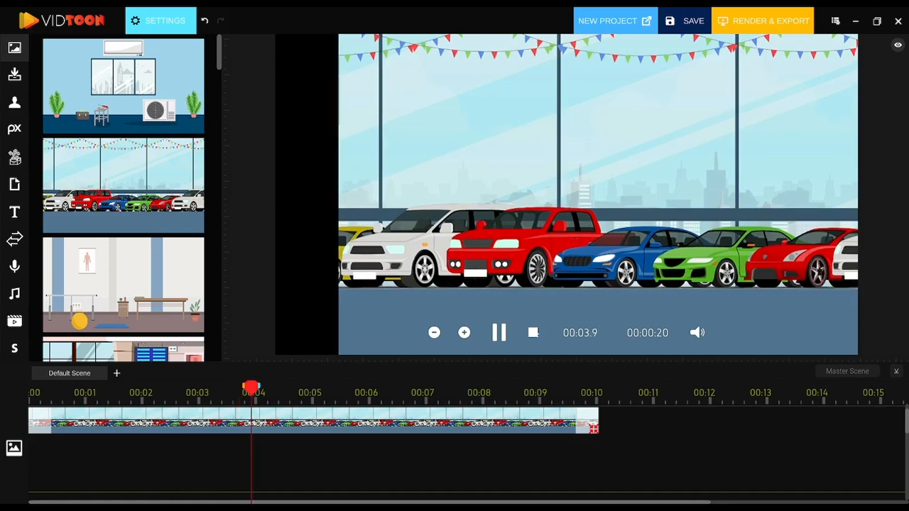
{"action": "left_click", "coordinate": [533, 332]}
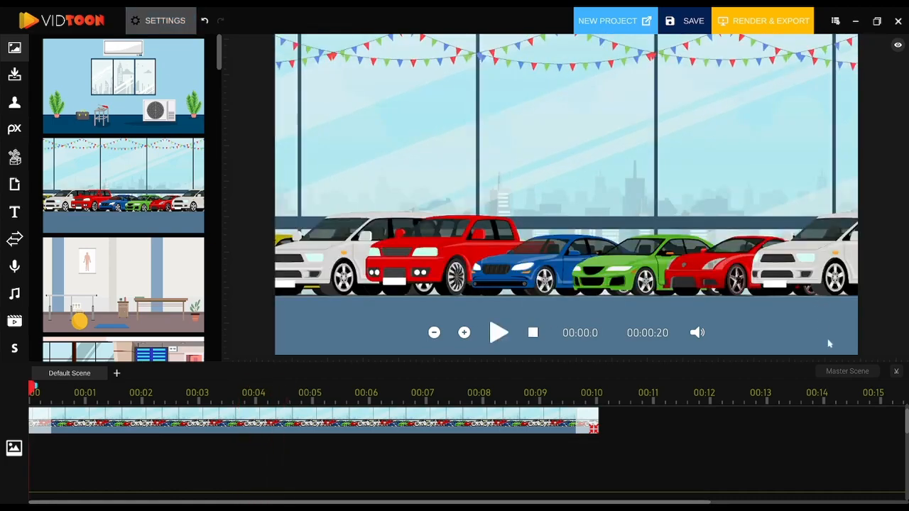
Step: Try shrinking the showroom background to about four-fifths of the canvas width with the flag at its edge, and preview the movement
{"action": "left_click", "coordinate": [502, 408]}
{"action": "left_click_drag", "start_coordinate": [815, 313], "coordinate": [630, 200]}
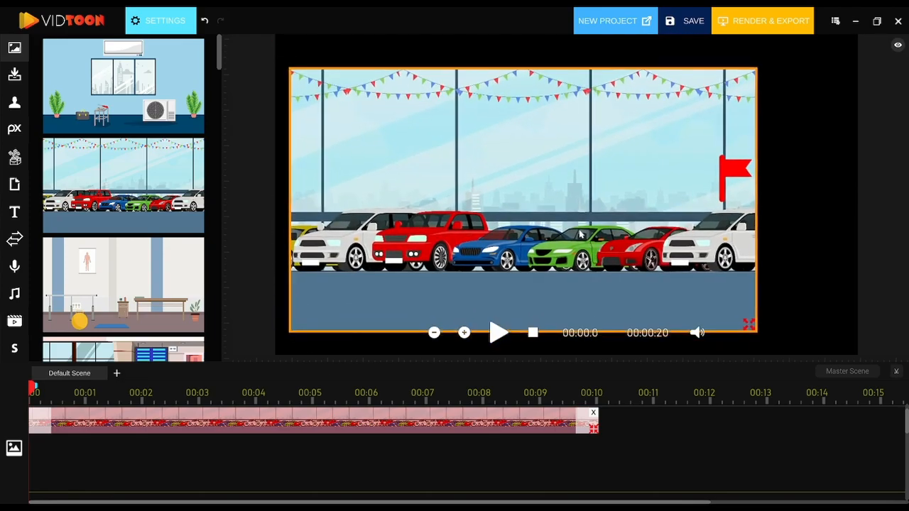
{"action": "left_click_drag", "start_coordinate": [720, 161], "coordinate": [746, 173]}
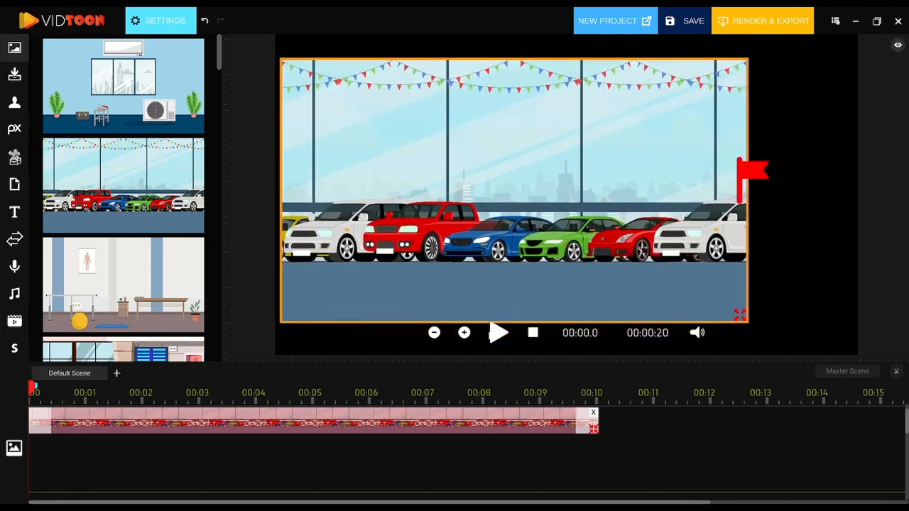
{"action": "left_click", "coordinate": [497, 333]}
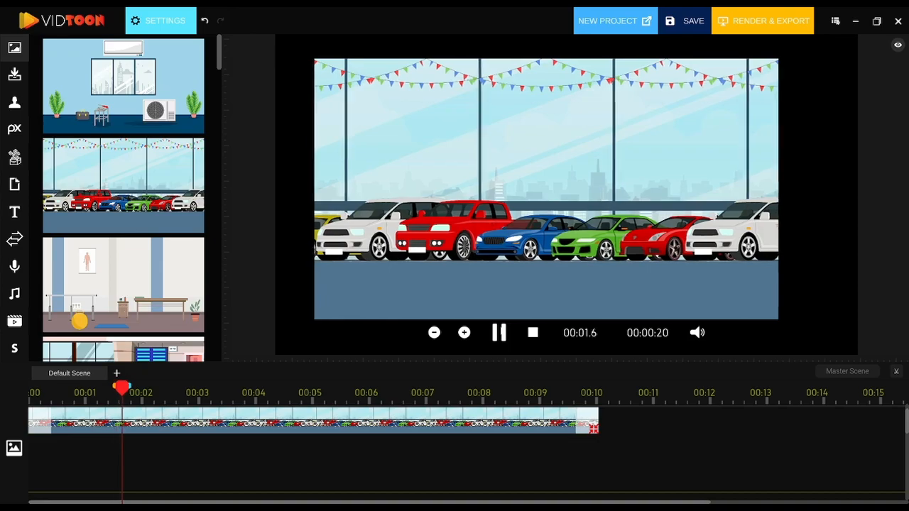
{"action": "left_click", "coordinate": [533, 333]}
Step: Enlarge the showroom background beyond the canvas size and reposition it with its red flag so the canvas is covered
{"action": "left_click", "coordinate": [547, 411]}
{"action": "left_click_drag", "start_coordinate": [642, 262], "coordinate": [546, 183]}
{"action": "left_click_drag", "start_coordinate": [601, 226], "coordinate": [760, 304]}
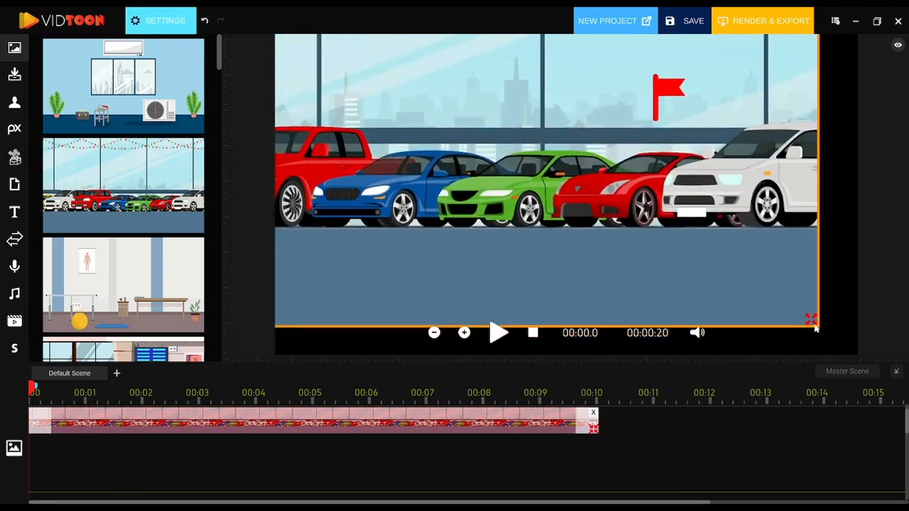
{"action": "left_click_drag", "start_coordinate": [815, 328], "coordinate": [849, 345]}
{"action": "left_click_drag", "start_coordinate": [684, 91], "coordinate": [735, 145]}
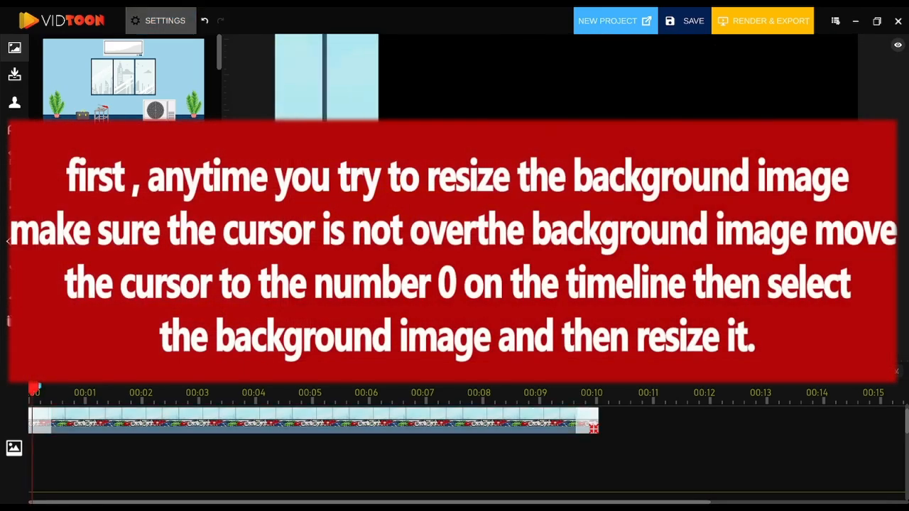
Step: Scrub through the timeline and play the scene to examine how the enlarged background moves
{"action": "left_click_drag", "start_coordinate": [31, 389], "coordinate": [88, 389]}
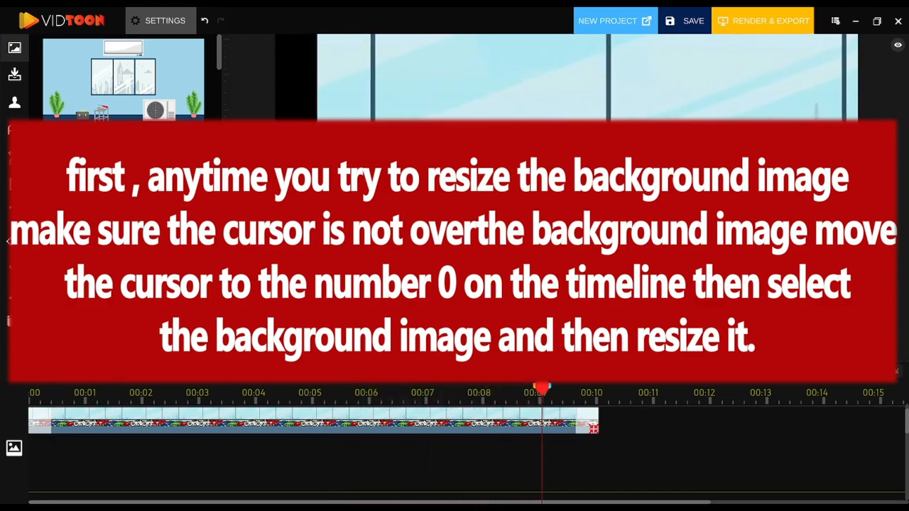
{"action": "left_click", "coordinate": [518, 421]}
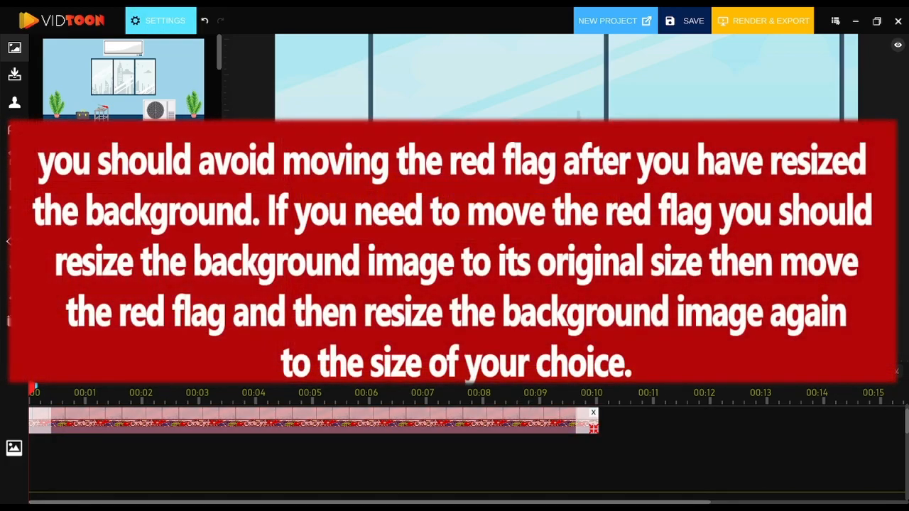
{"action": "key", "text": "space"}
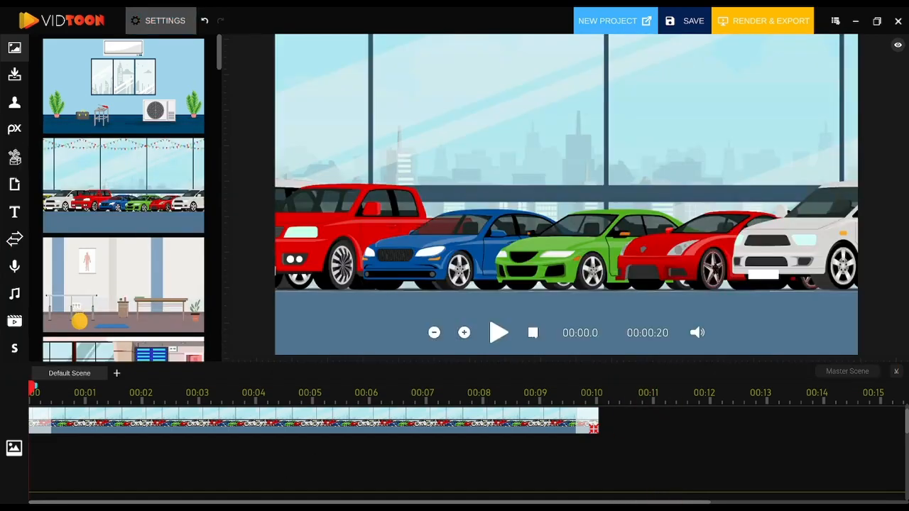
{"action": "left_click", "coordinate": [499, 332]}
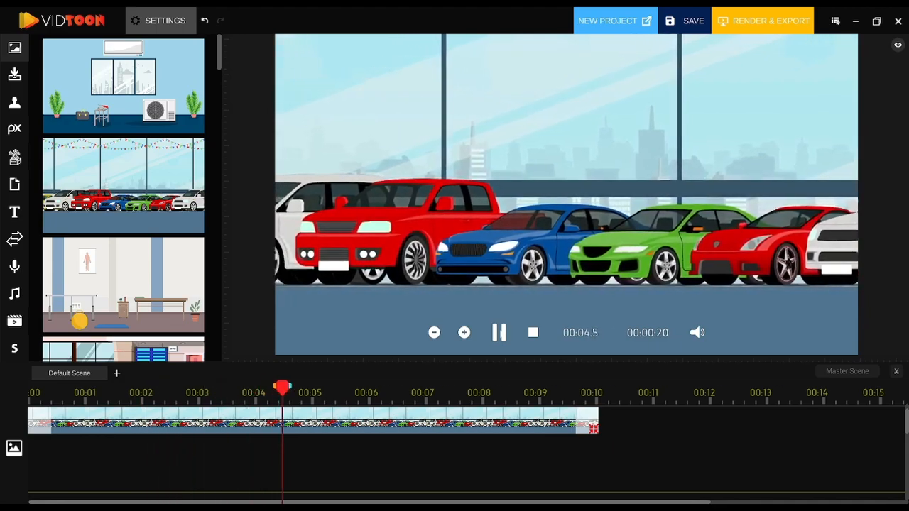
{"action": "left_click", "coordinate": [499, 332]}
Step: Move the red flag towards the middle of the canvas and preview the background's movement
{"action": "left_click", "coordinate": [497, 423]}
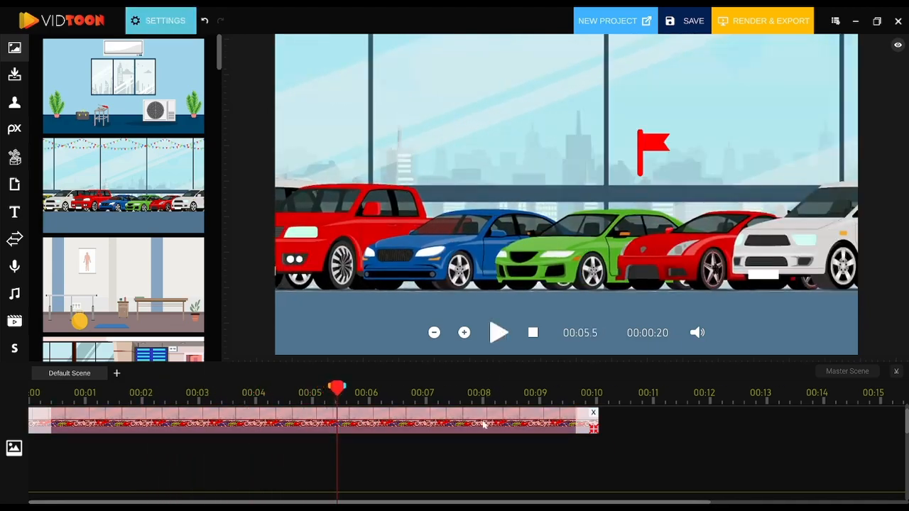
{"action": "left_click_drag", "start_coordinate": [639, 156], "coordinate": [623, 160]}
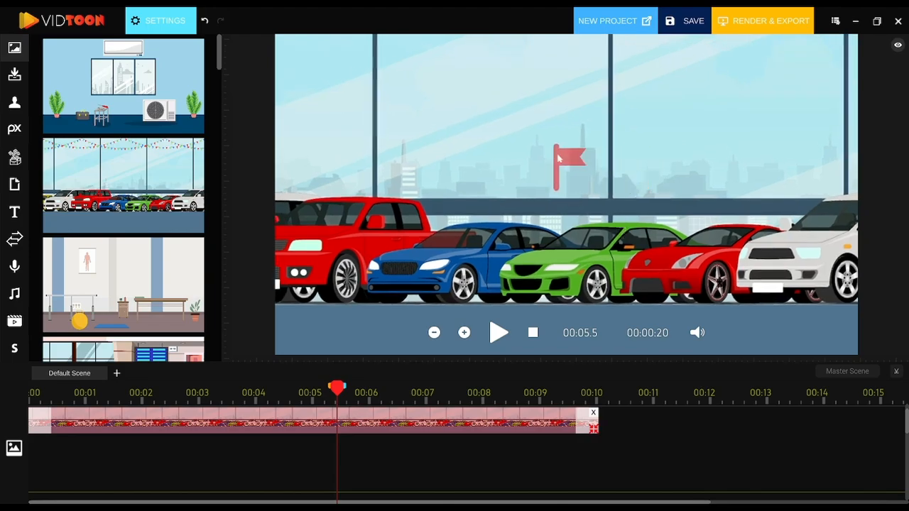
{"action": "left_click", "coordinate": [533, 332]}
{"action": "left_click", "coordinate": [499, 333]}
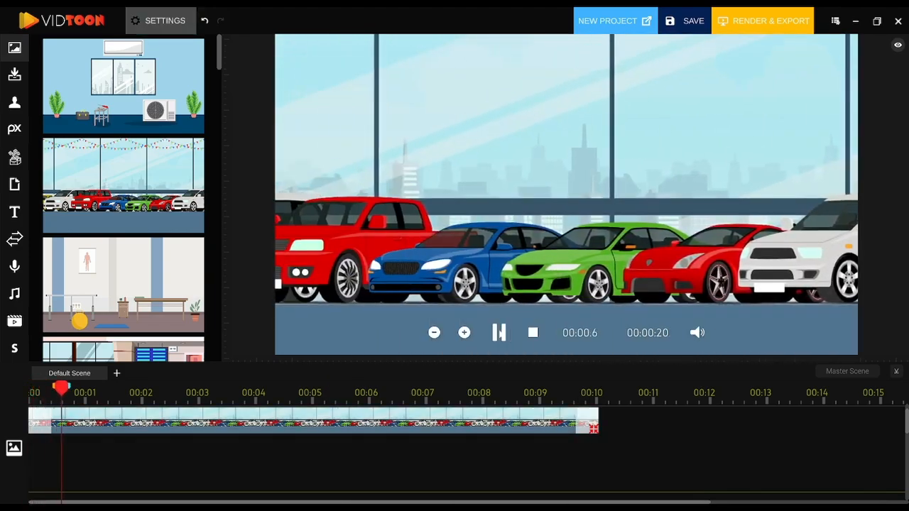
{"action": "left_click", "coordinate": [532, 332]}
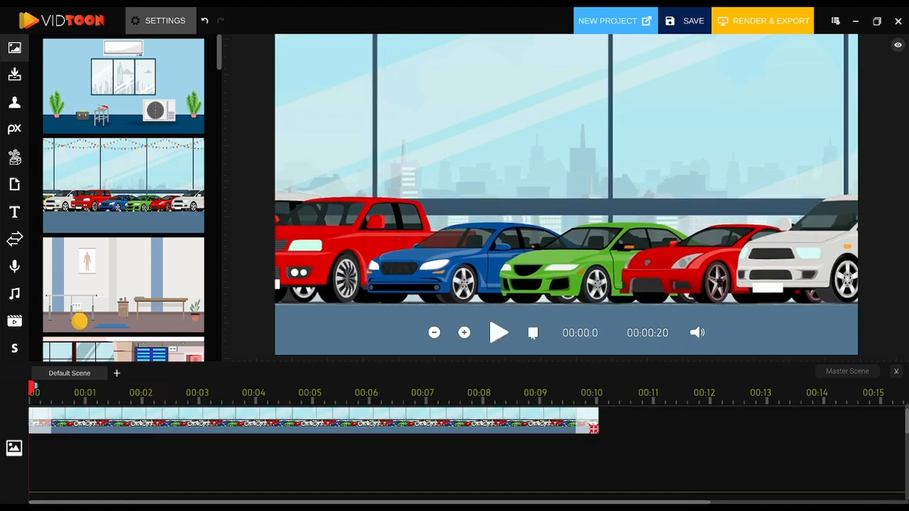
Step: Slightly reduce the enlarged showroom background while still filling the canvas, and place the red flag near the canvas centre
{"action": "left_click", "coordinate": [527, 163]}
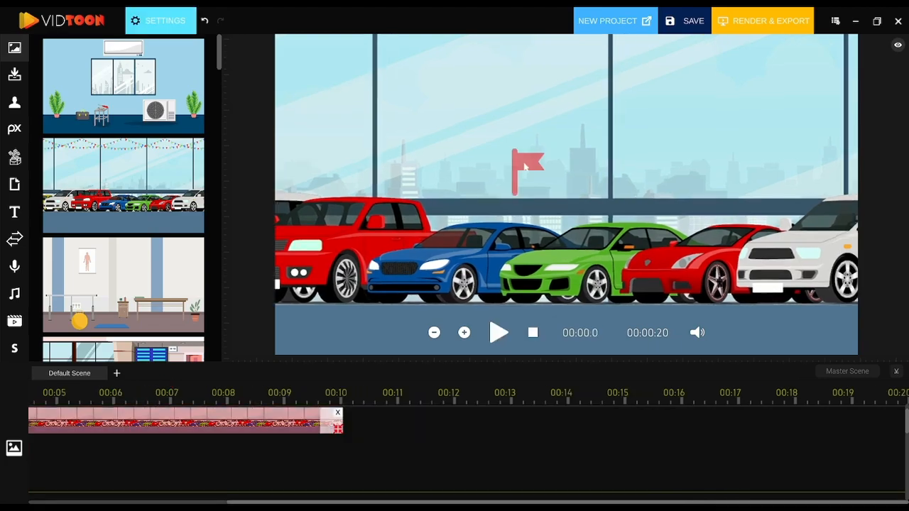
{"action": "left_click", "coordinate": [529, 334]}
{"action": "key", "text": "space"}
{"action": "left_click", "coordinate": [531, 332]}
{"action": "left_click", "coordinate": [285, 428]}
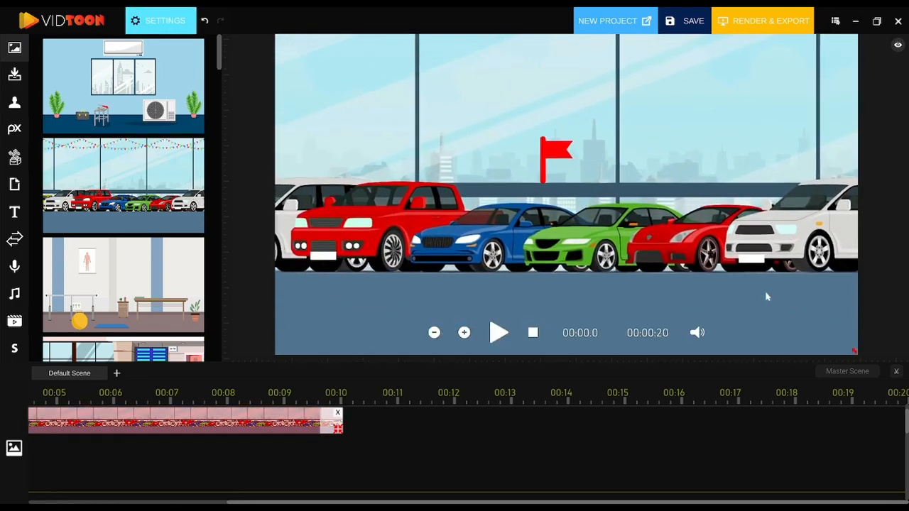
{"action": "left_click_drag", "start_coordinate": [547, 161], "coordinate": [558, 167]}
Step: Show a 10-second timeline and shorten the car showroom clip to end at the 5-second mark
{"action": "left_click", "coordinate": [434, 332]}
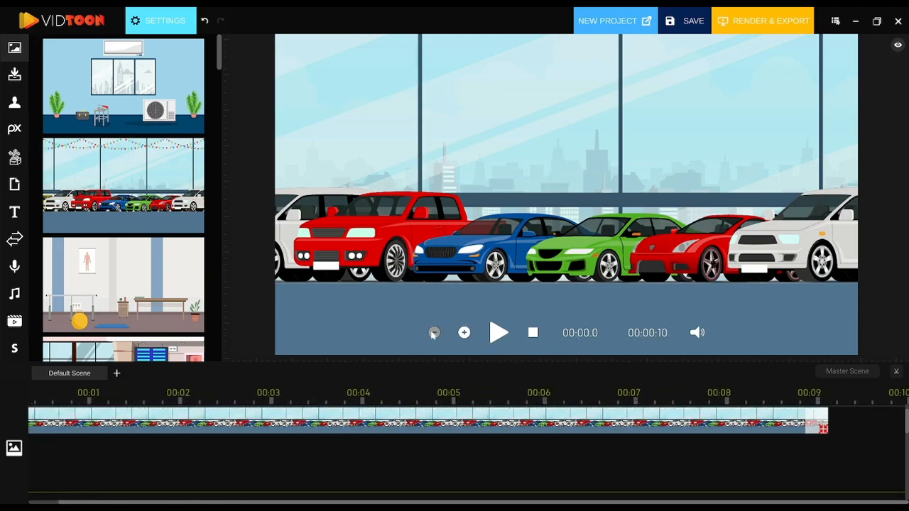
{"action": "left_click", "coordinate": [465, 332]}
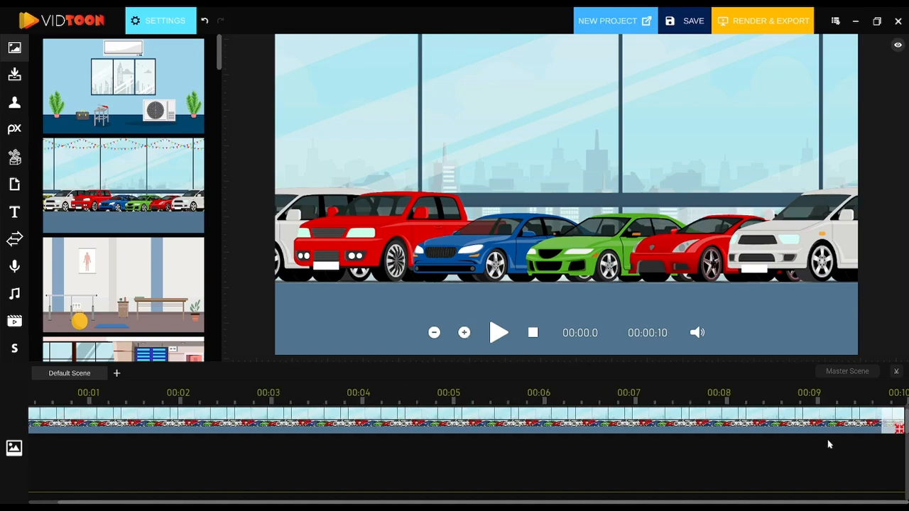
{"action": "left_click", "coordinate": [763, 420]}
{"action": "left_click_drag", "start_coordinate": [900, 429], "coordinate": [452, 429]}
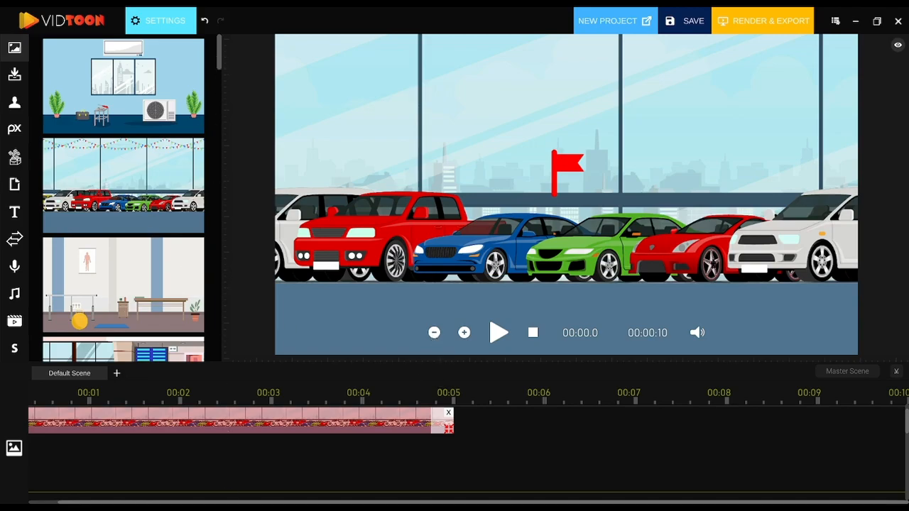
Step: Add the car repair garage background right after the showroom clip, running from 5 to about 10 seconds
{"action": "left_click_drag", "start_coordinate": [218, 62], "coordinate": [227, 201]}
{"action": "left_click_drag", "start_coordinate": [101, 131], "coordinate": [905, 425]}
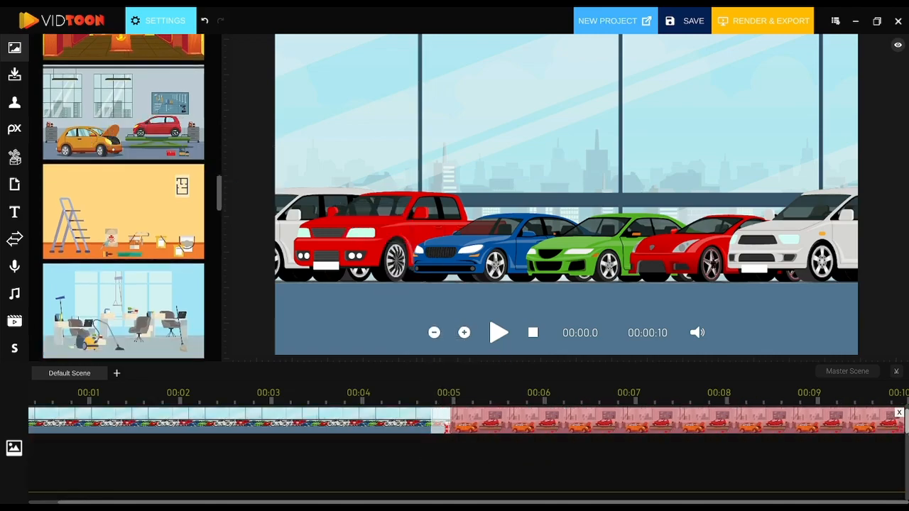
Step: Show the scene at about 5.9 seconds and reposition and enlarge the garage background until it fills the canvas
{"action": "left_click", "coordinate": [529, 403]}
{"action": "left_click_drag", "start_coordinate": [451, 256], "coordinate": [337, 79]}
{"action": "left_click_drag", "start_coordinate": [420, 116], "coordinate": [865, 341]}
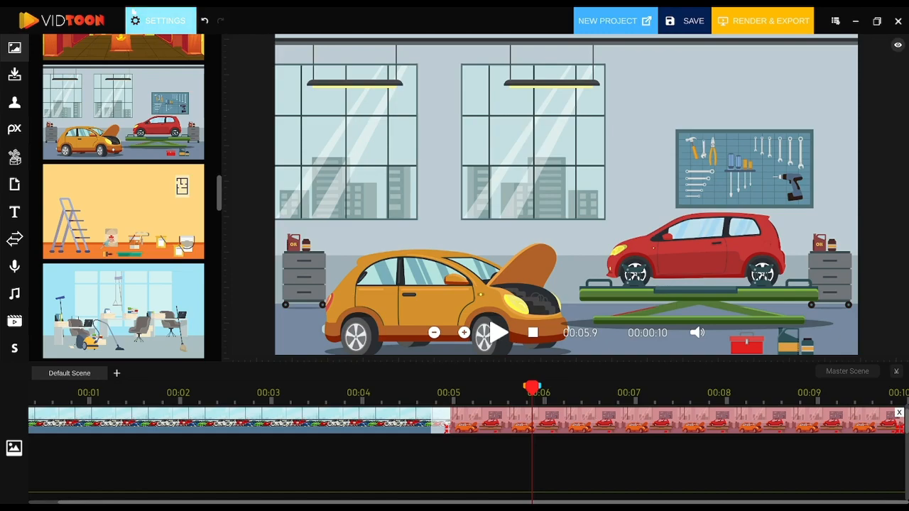
Step: Move the garage clip to the track below, starting at 4.8 seconds to overlap the showroom clip, and extend its duration to 5.3 seconds
{"action": "left_click", "coordinate": [167, 21]}
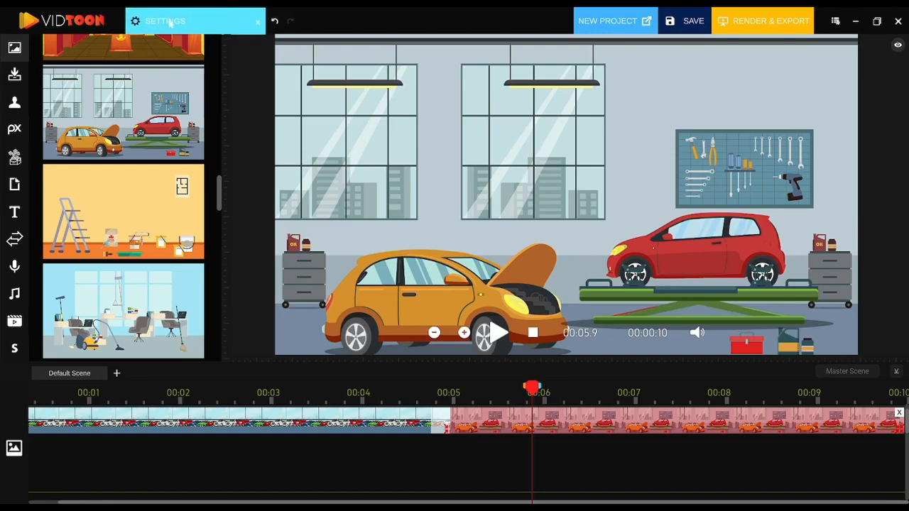
{"action": "left_click", "coordinate": [398, 422]}
{"action": "left_click", "coordinate": [487, 426]}
{"action": "left_click_drag", "start_coordinate": [487, 426], "coordinate": [661, 446]}
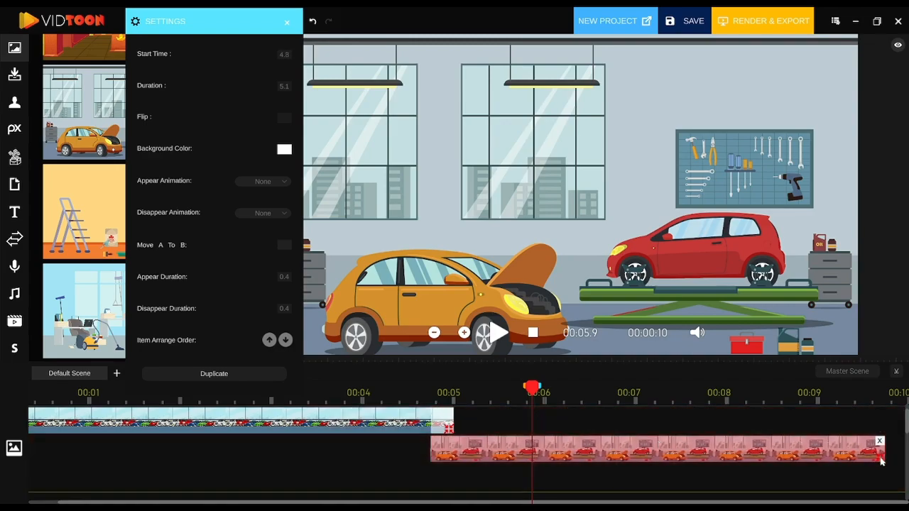
{"action": "left_click_drag", "start_coordinate": [881, 460], "coordinate": [906, 426]}
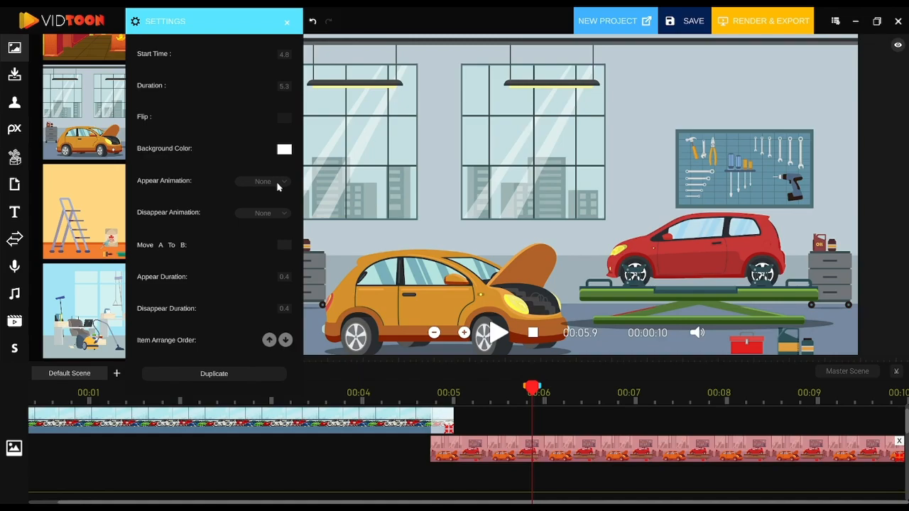
Step: Set the garage background's disappear animation to Fade Out and briefly play the scene
{"action": "left_click", "coordinate": [268, 213]}
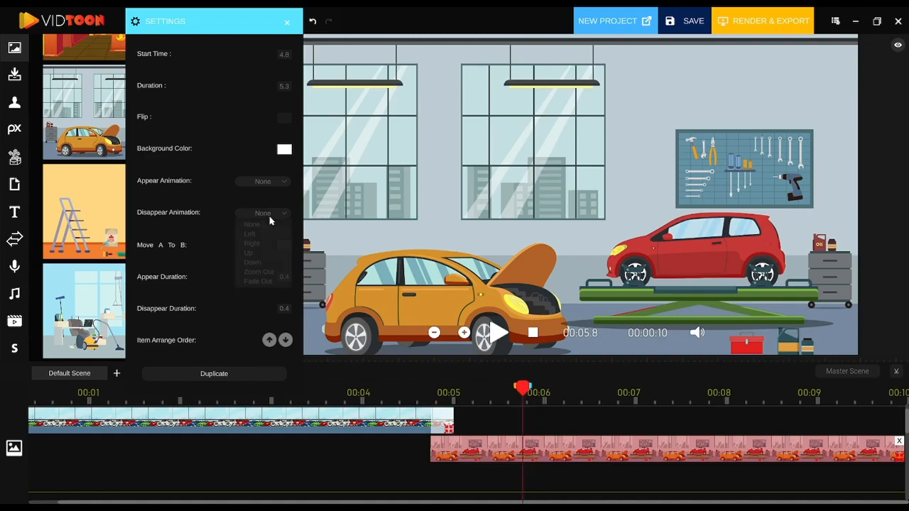
{"action": "left_click", "coordinate": [267, 282]}
{"action": "left_click_drag", "start_coordinate": [469, 394], "coordinate": [348, 392]}
{"action": "left_click", "coordinate": [500, 332]}
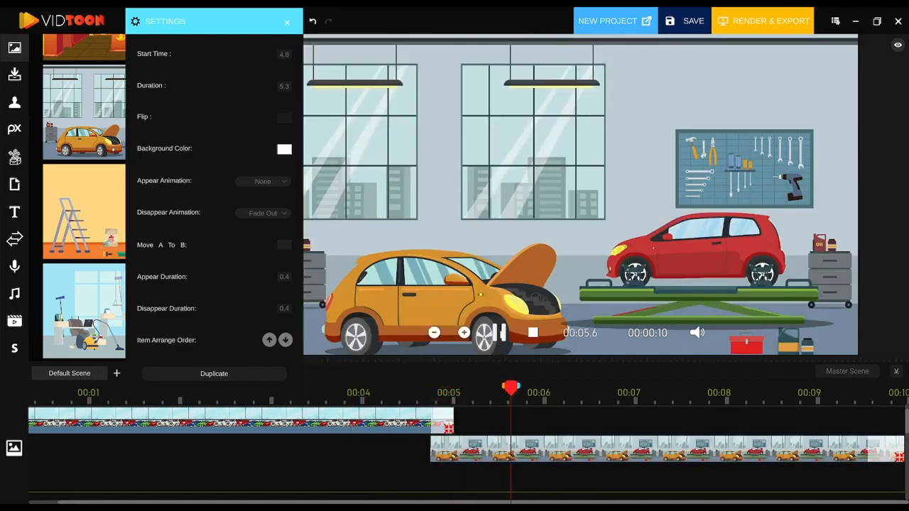
{"action": "left_click", "coordinate": [499, 333]}
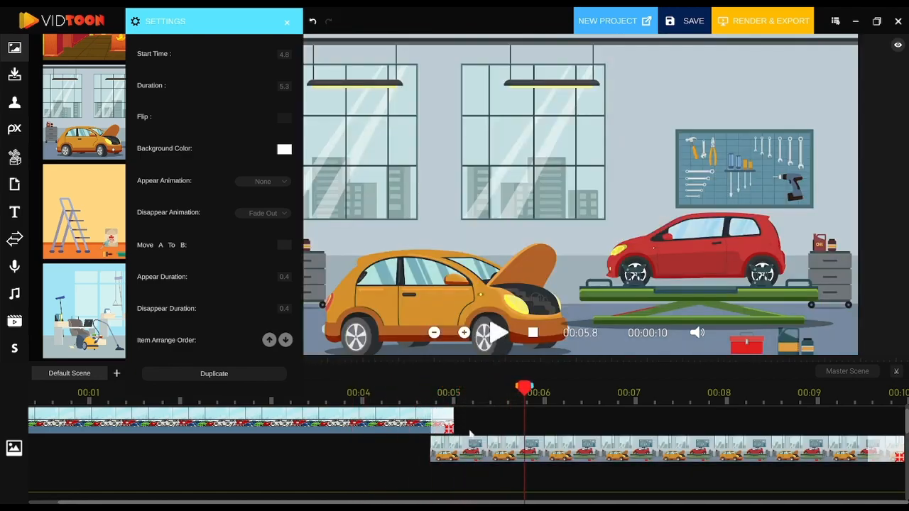
Step: Set the garage background's appear animation to Fade In and preview the transition from the showroom, starting at the 3-second mark
{"action": "left_click", "coordinate": [262, 182]}
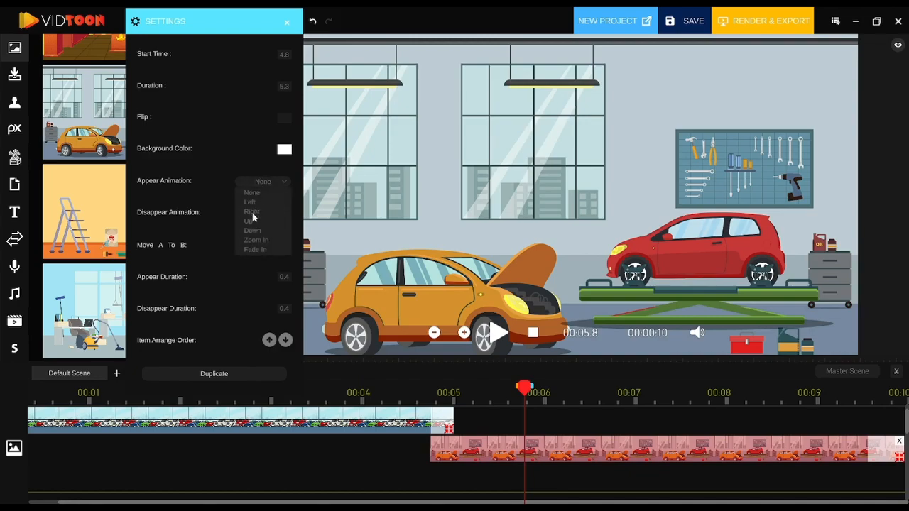
{"action": "left_click", "coordinate": [254, 250]}
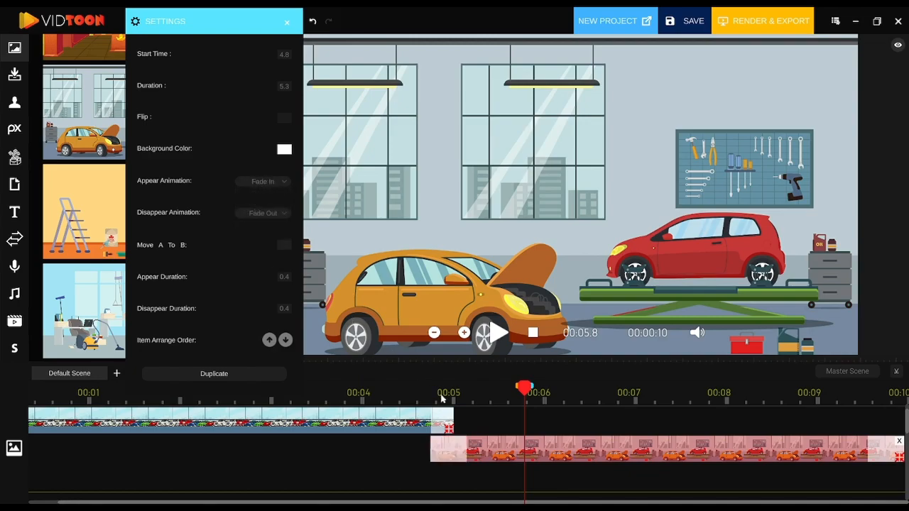
{"action": "left_click", "coordinate": [499, 333]}
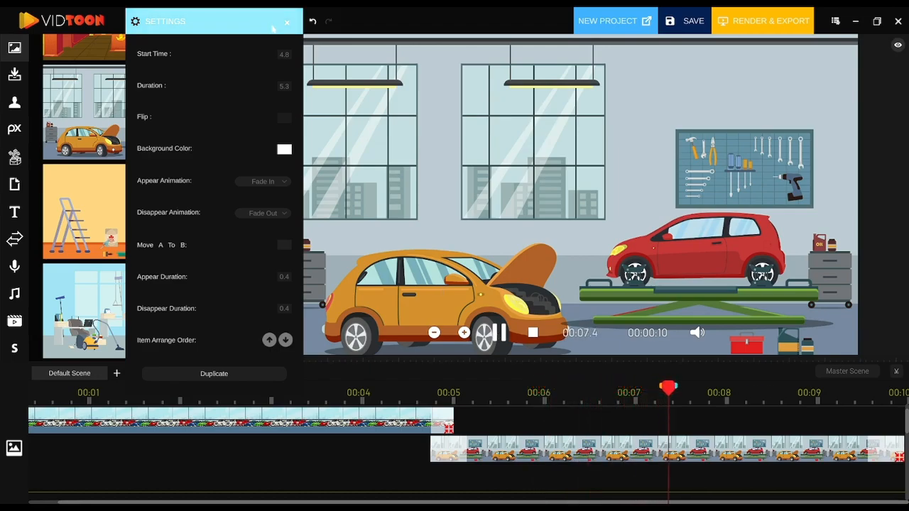
{"action": "left_click", "coordinate": [448, 372]}
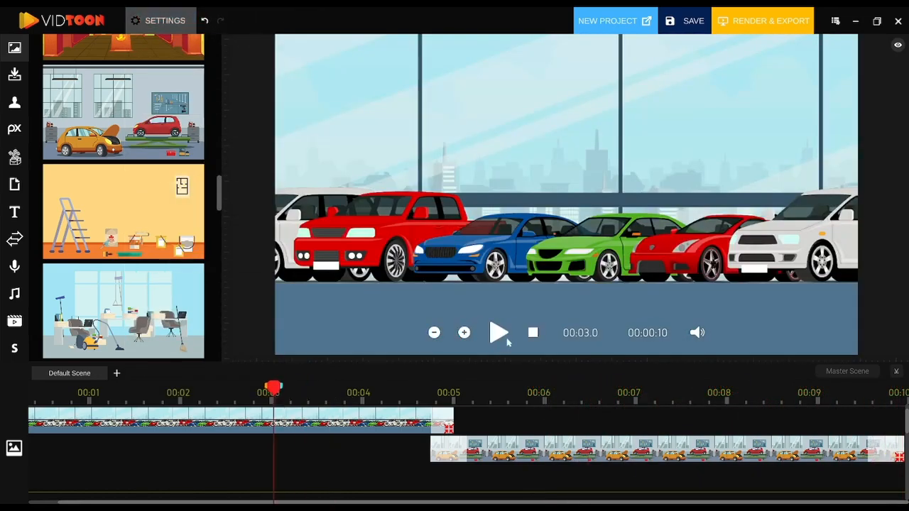
{"action": "left_click", "coordinate": [505, 339]}
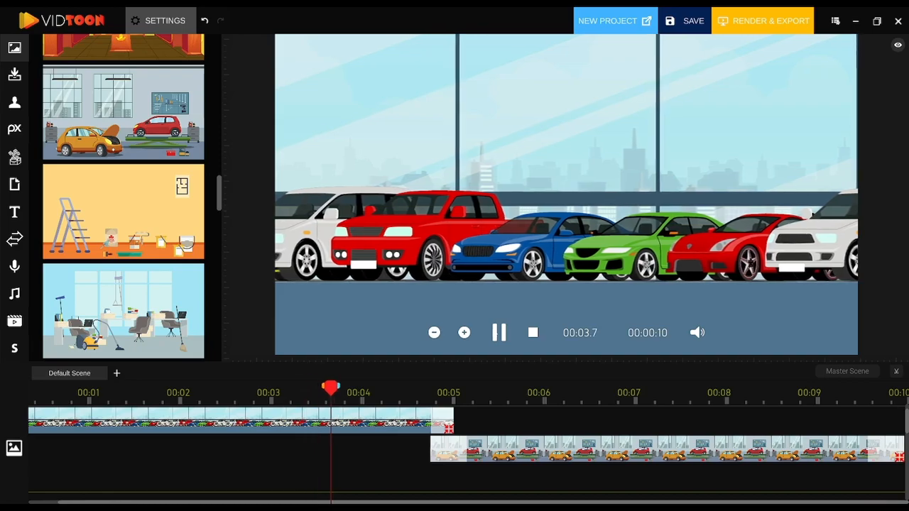